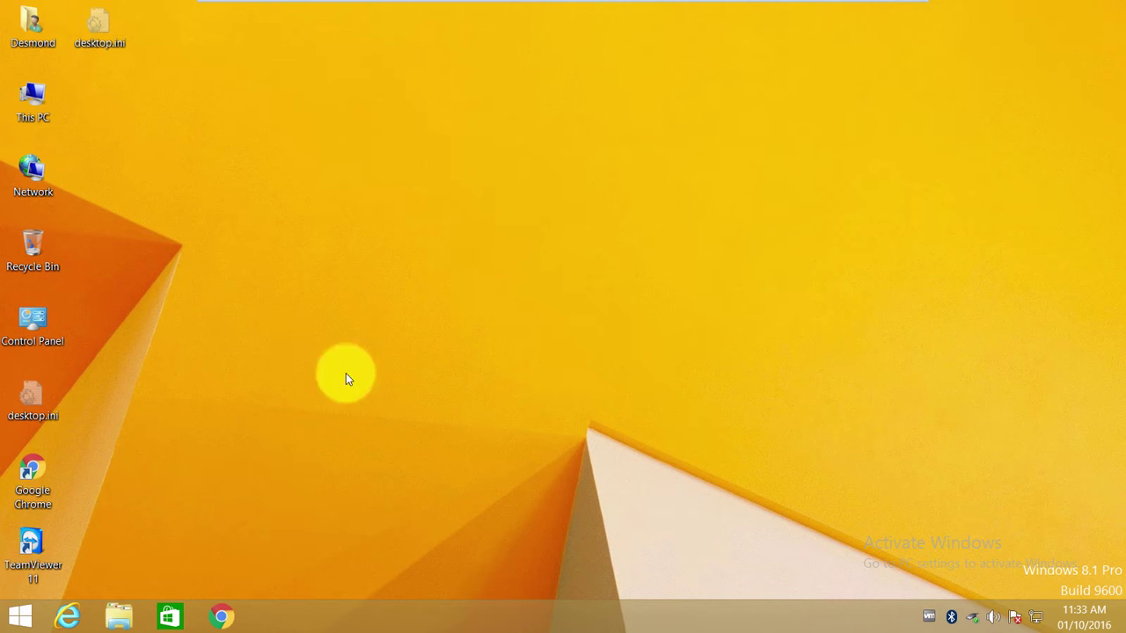
Step: Search Google in Chrome for 'synology cloud drive download'
click(222, 615)
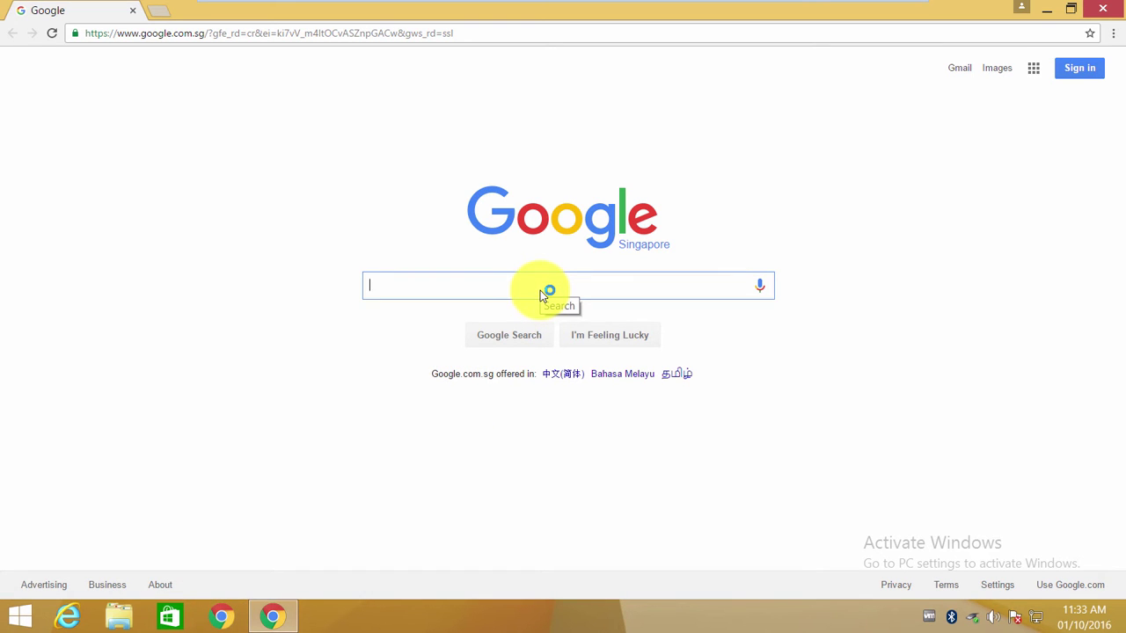
text(synol)
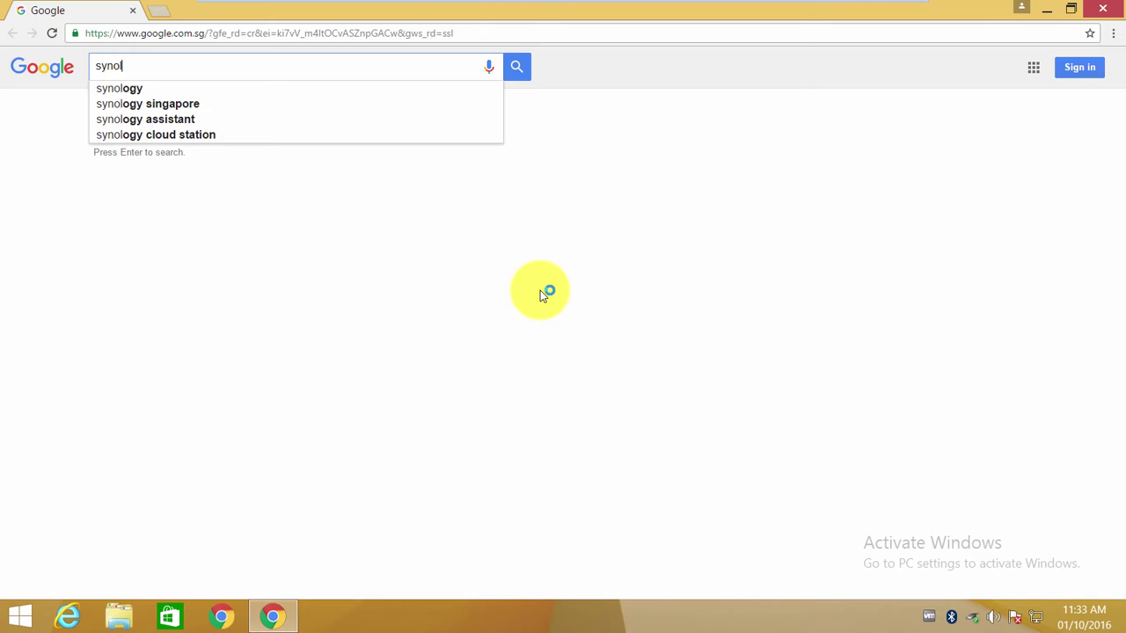
text(ogy clo)
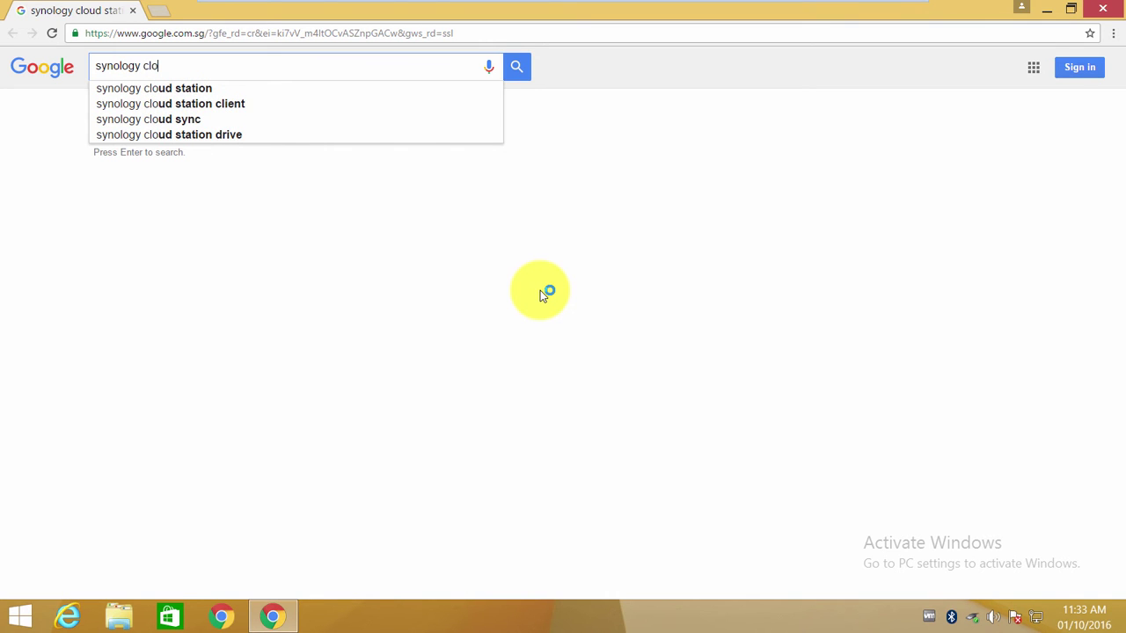
text(ud )
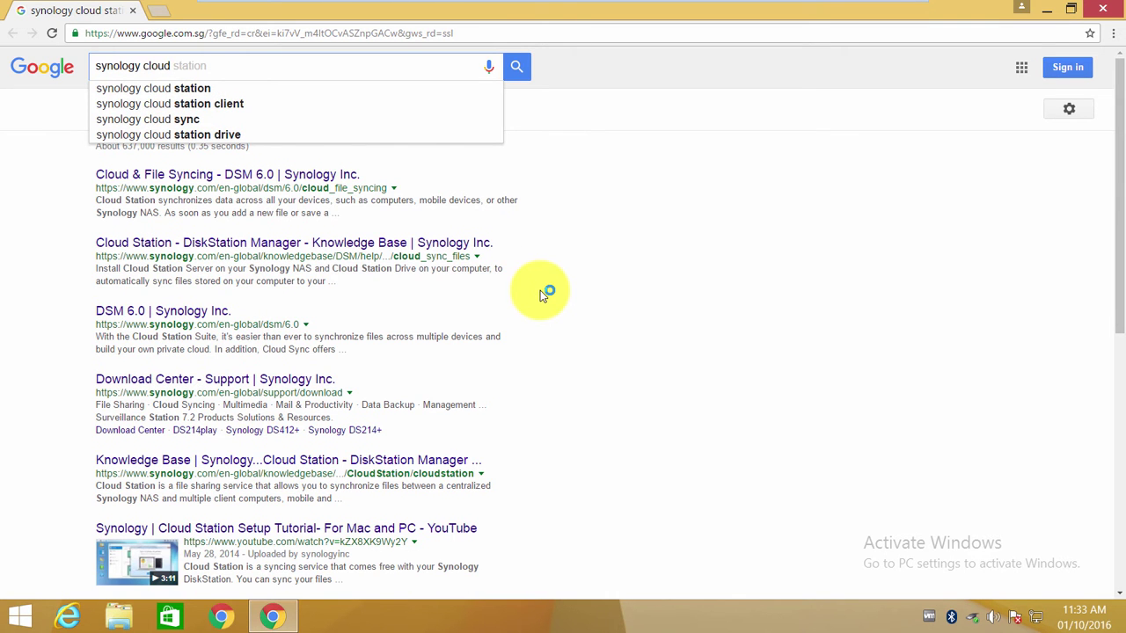
text(drive )
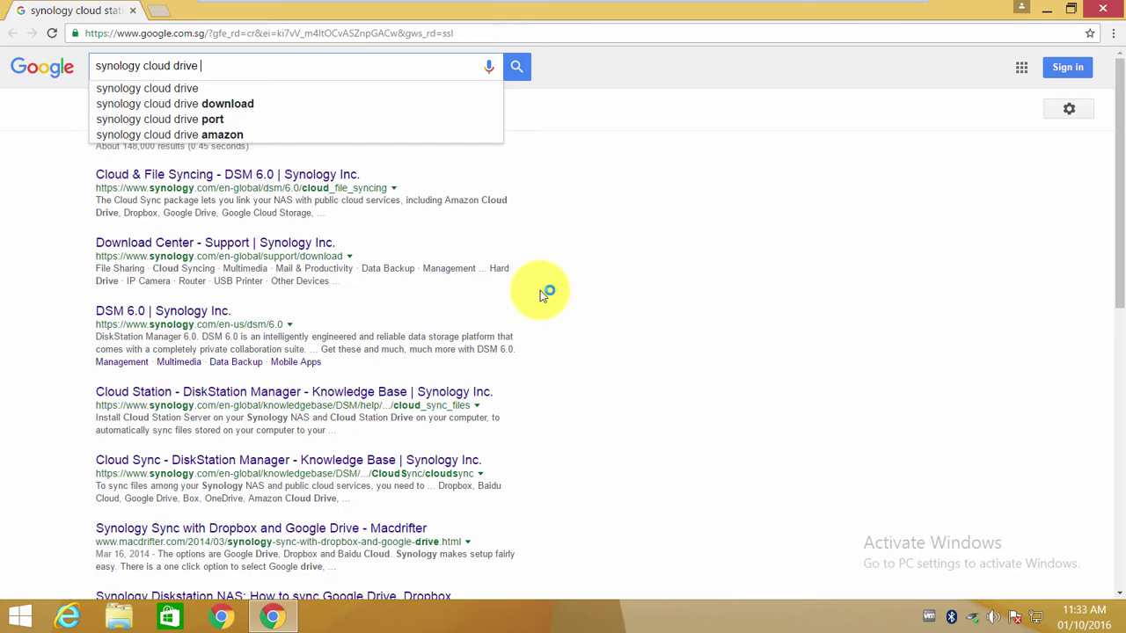
text(download)
key(Return)
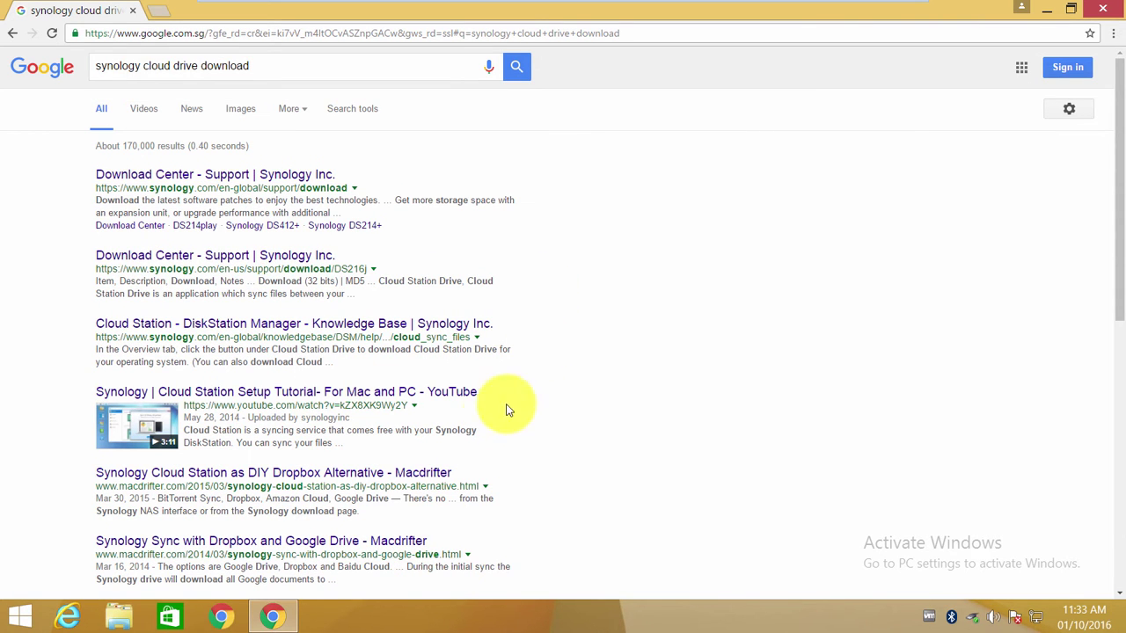
Step: Open the Synology Download Center result and select the 4-bay RS816 model
click(279, 180)
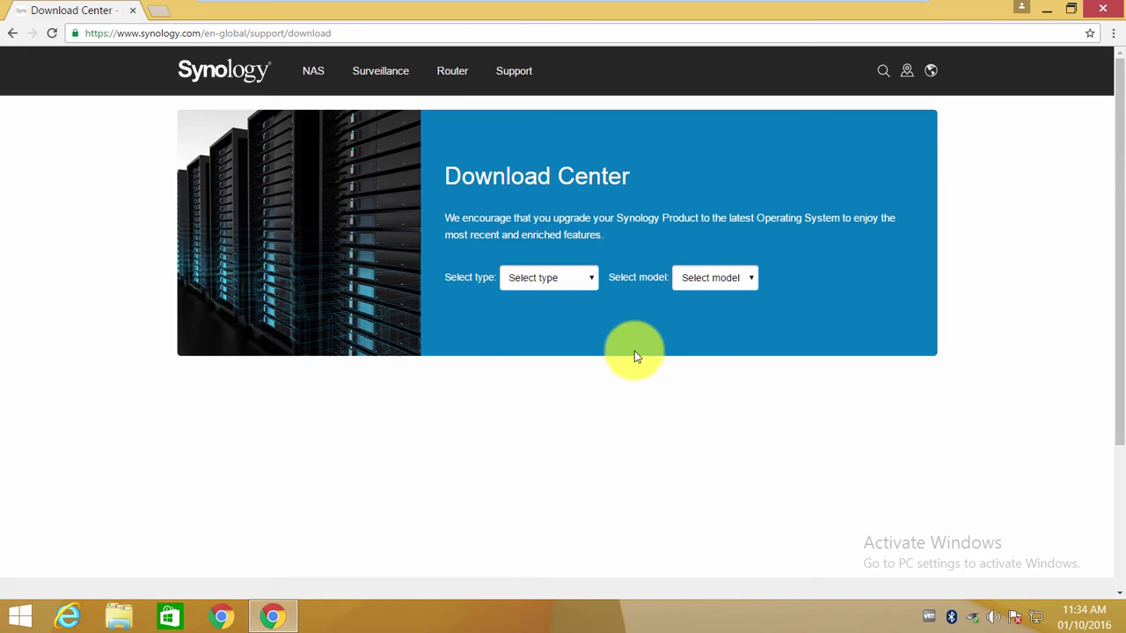
click(578, 279)
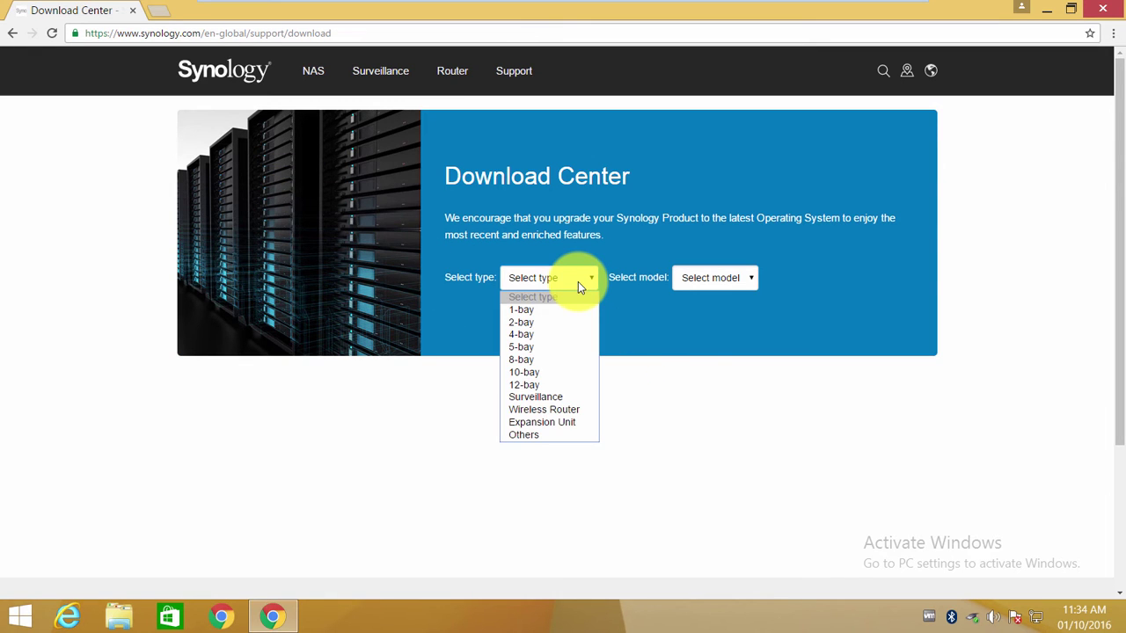
click(548, 334)
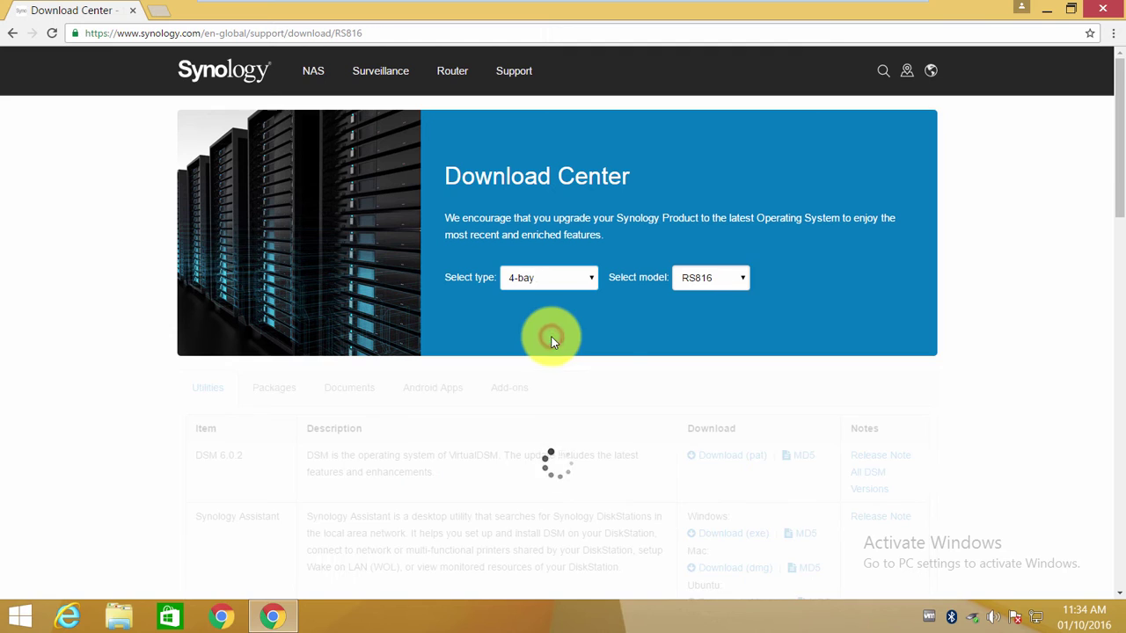
click(738, 279)
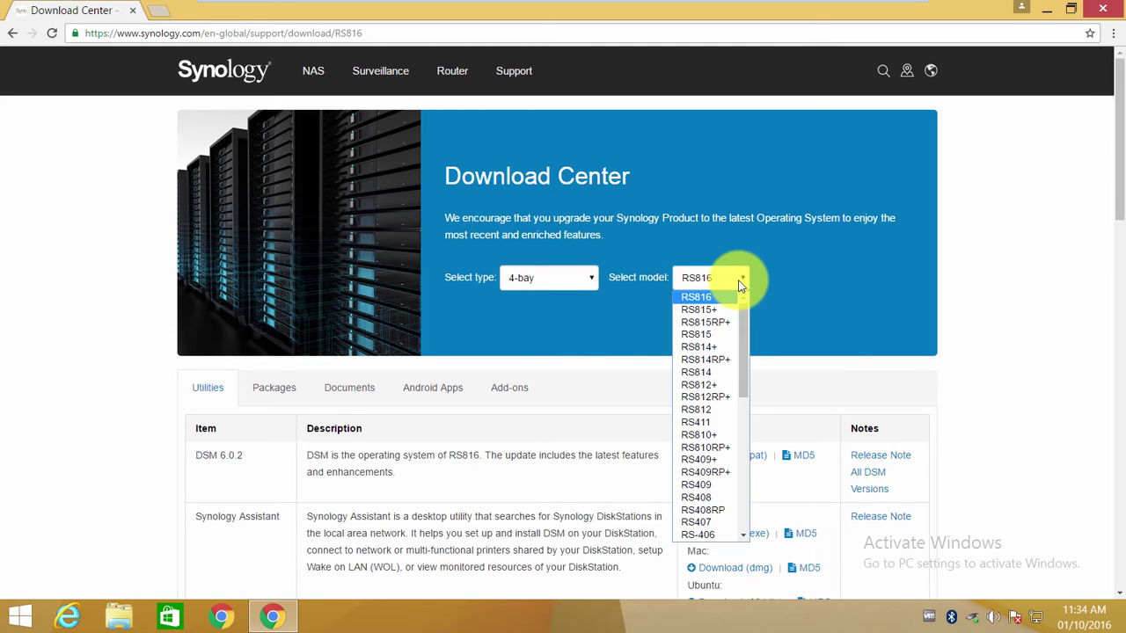
click(702, 298)
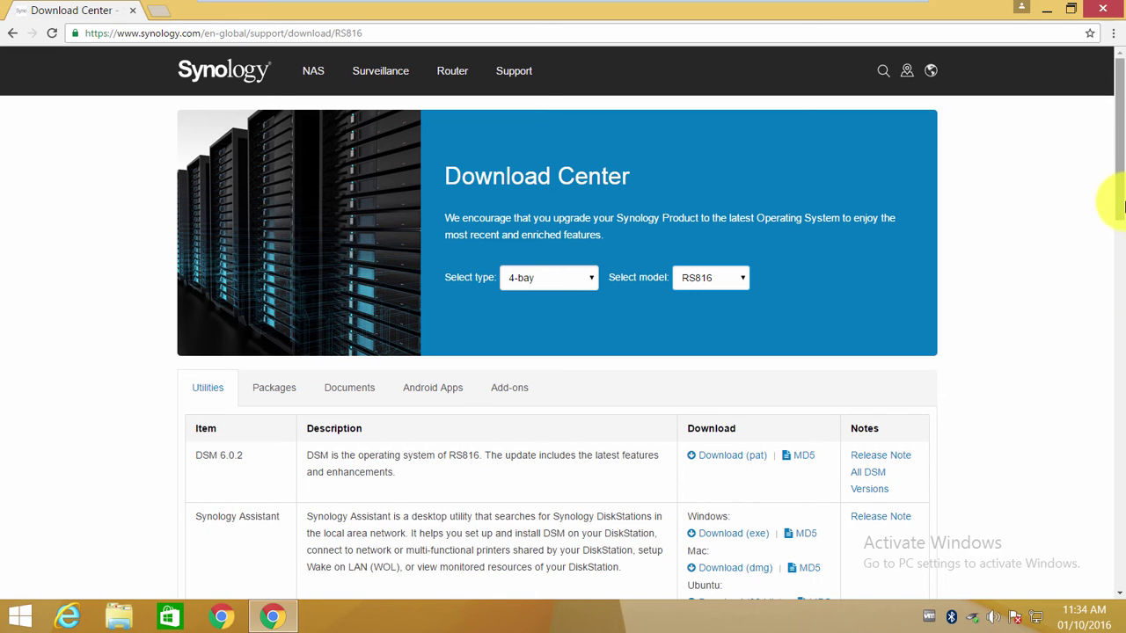
Step: Scroll down to the Cloud Station Drive download options
drag(1115, 200, 1119, 330)
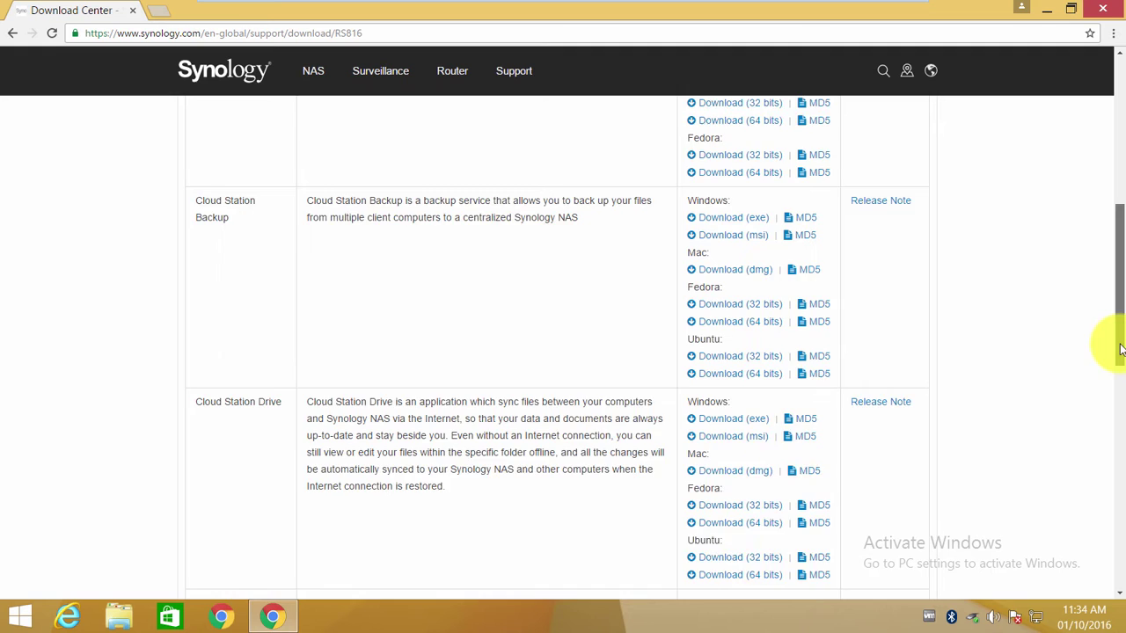
drag(1119, 330, 1117, 374)
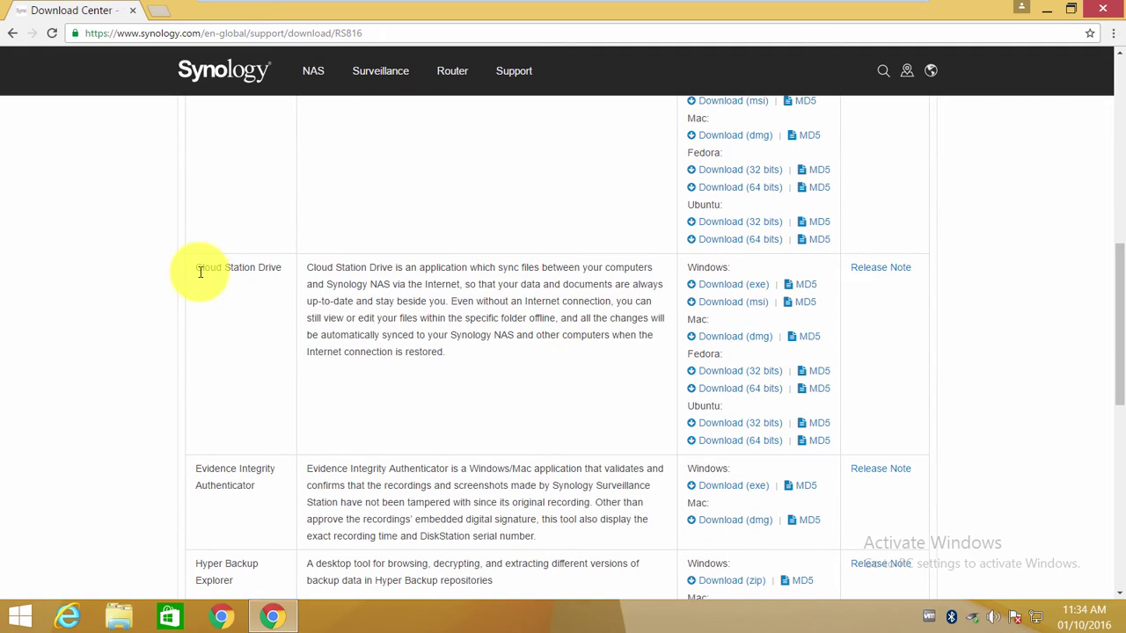
drag(196, 267, 322, 280)
click(263, 285)
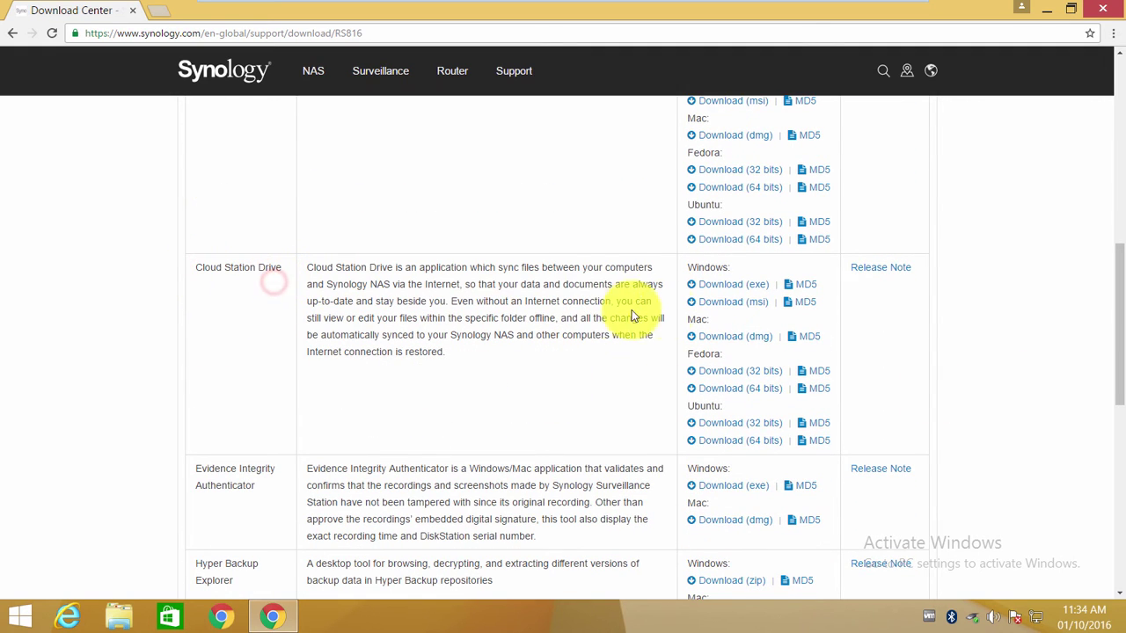
Step: Download the Cloud Station Drive Windows exe installer and run it past the security warning
click(749, 286)
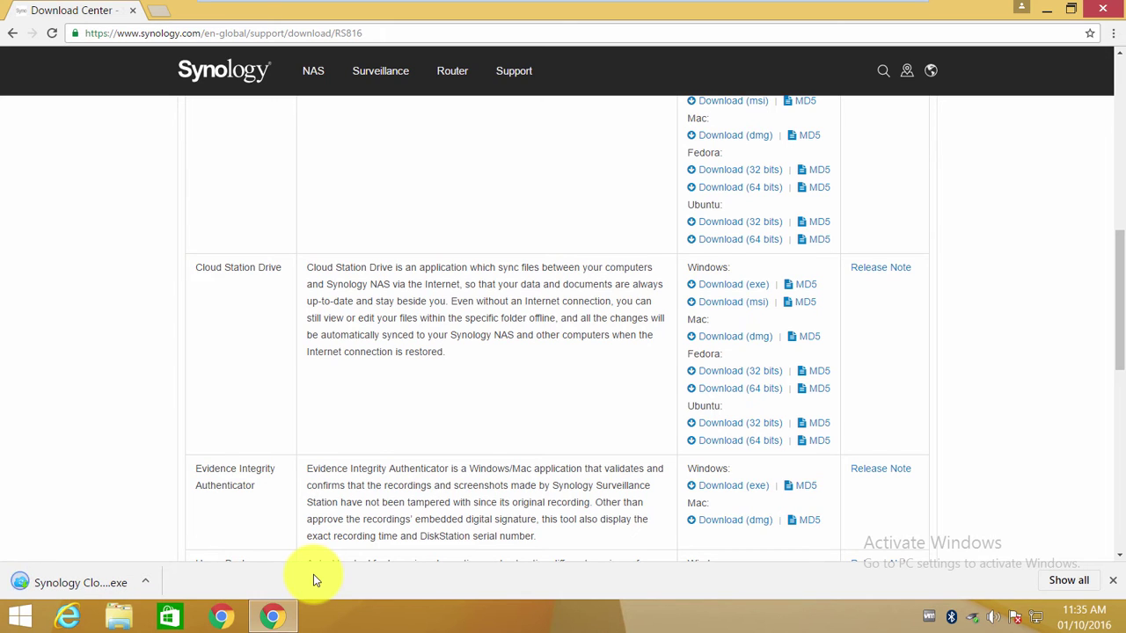
click(88, 580)
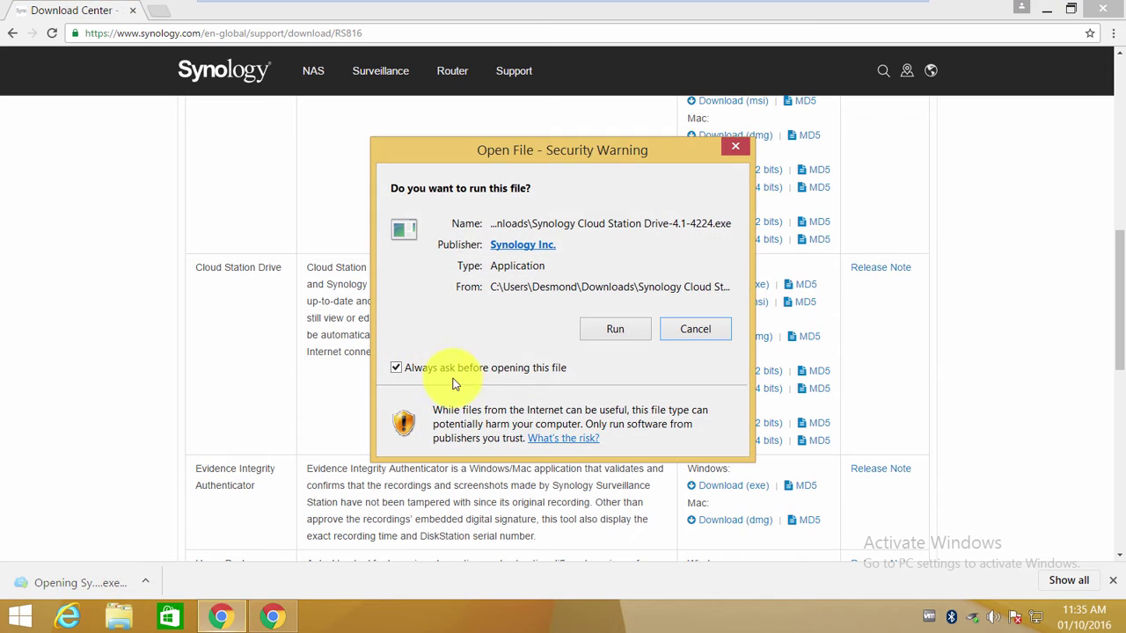
click(613, 333)
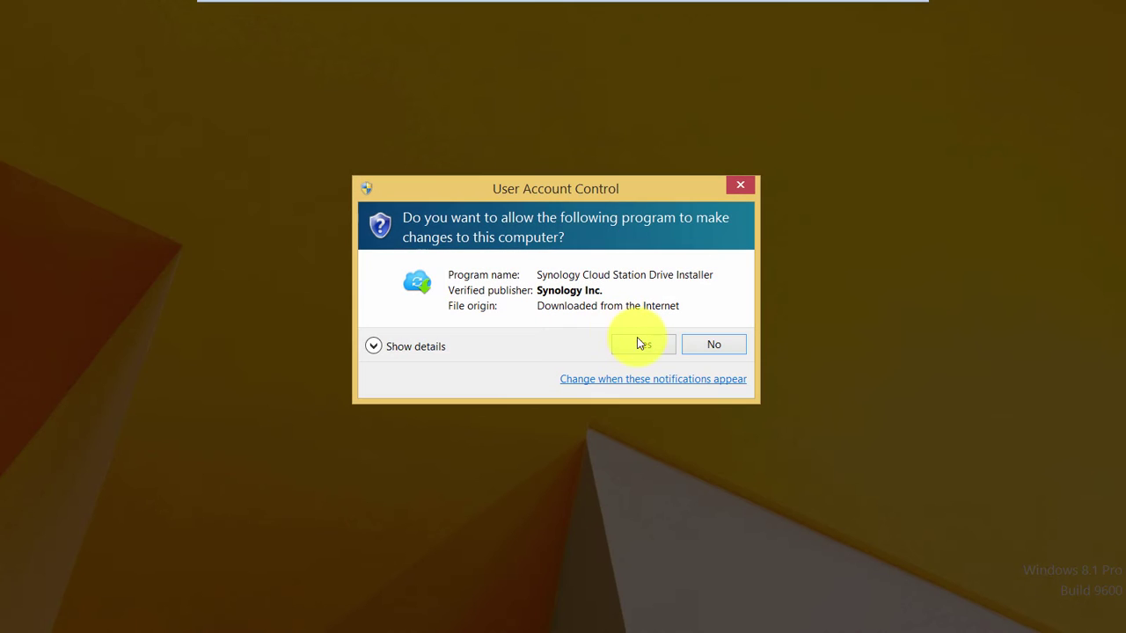
Step: Install Cloud Station Drive in English, accepting the license, and launch it
click(640, 343)
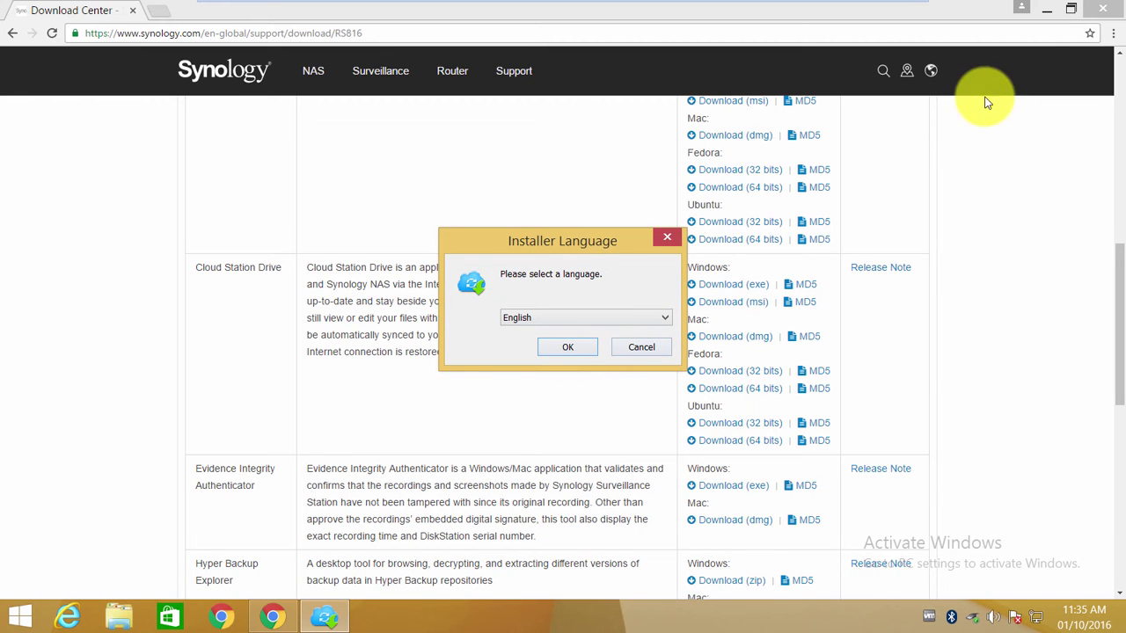
click(1103, 9)
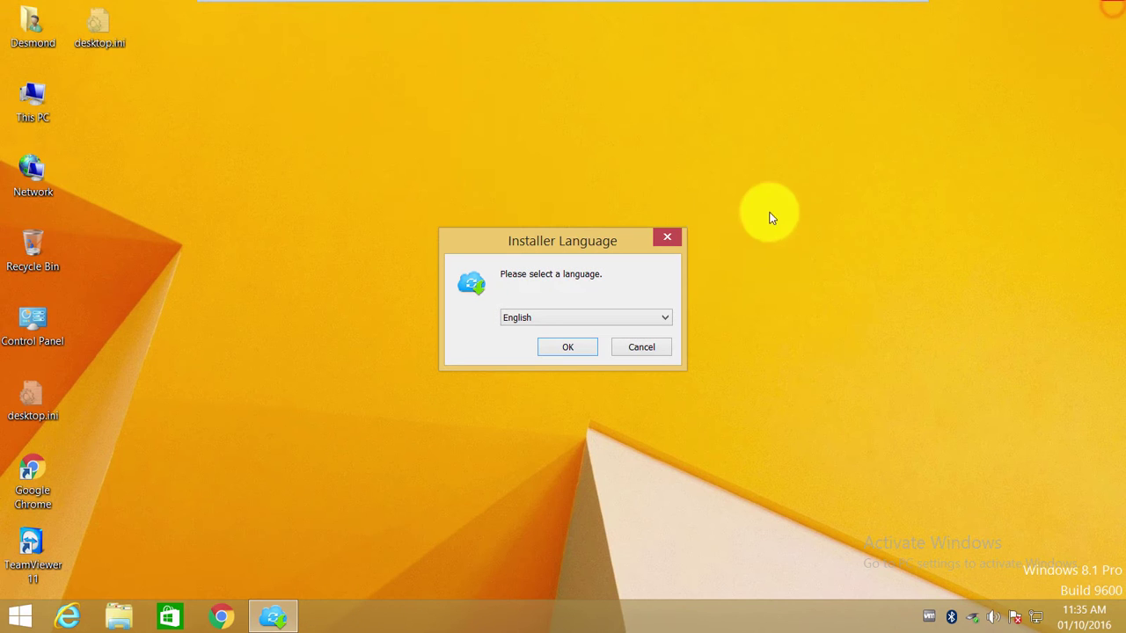
click(576, 348)
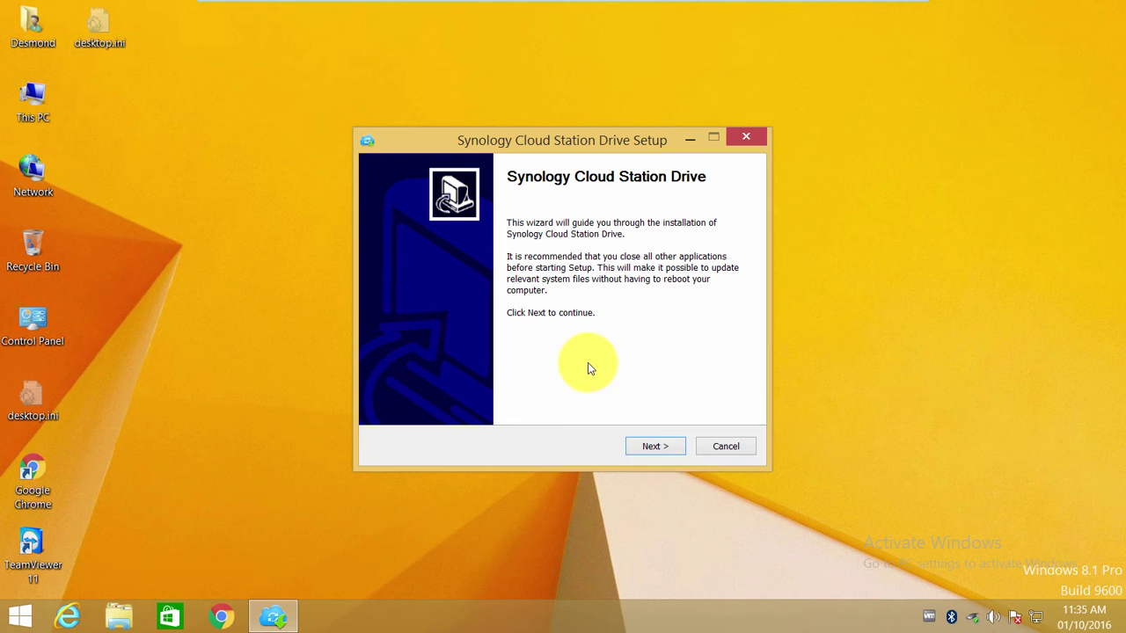
click(648, 448)
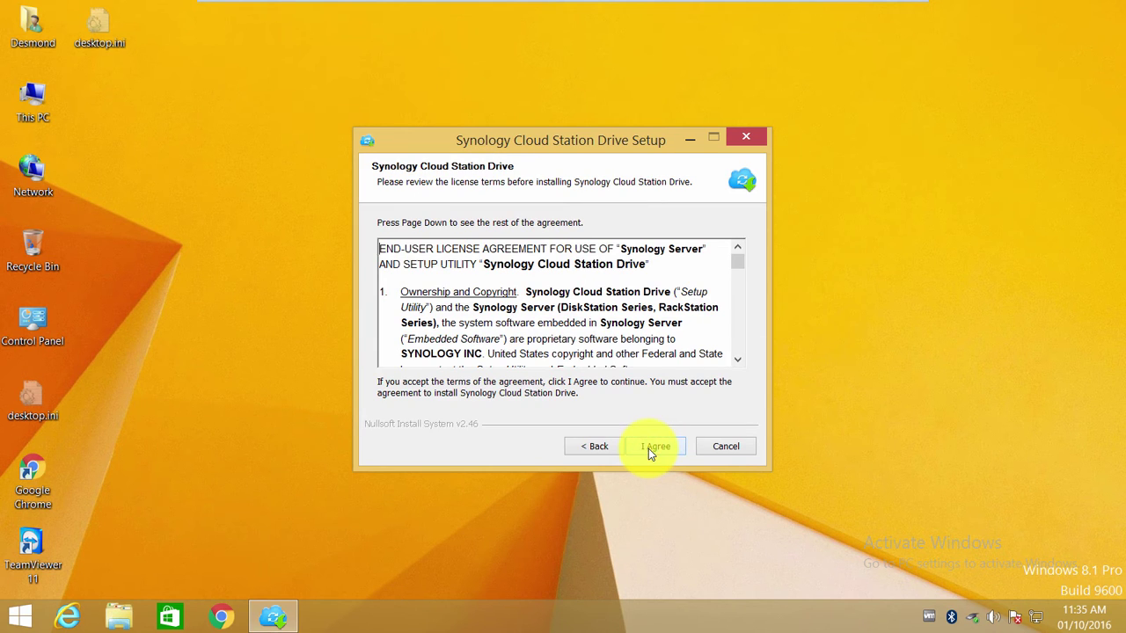
click(648, 446)
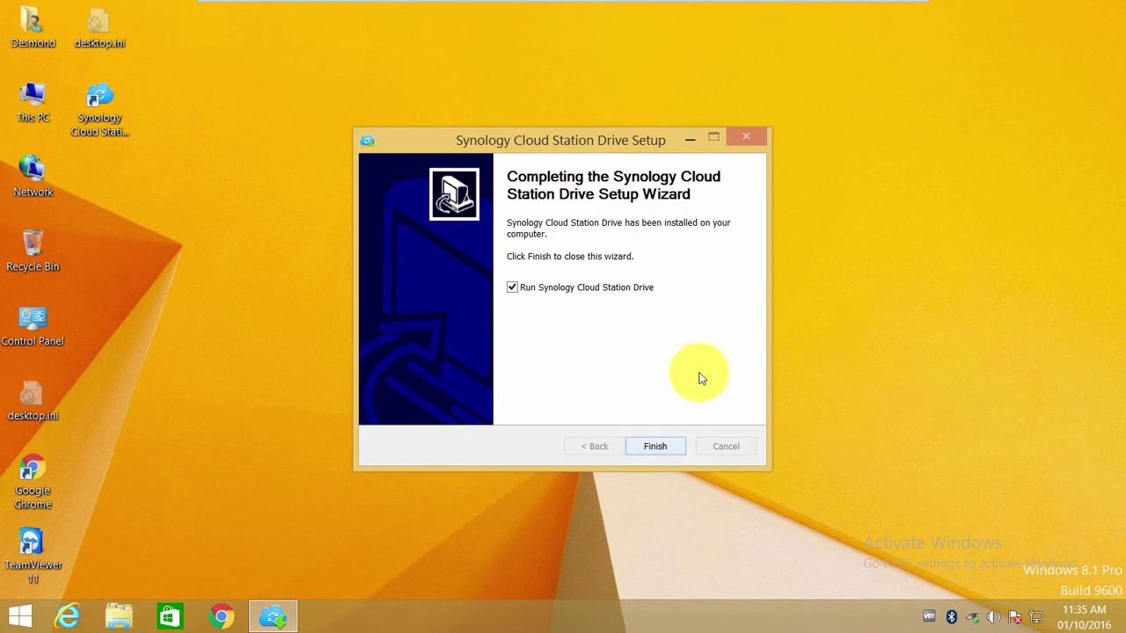
click(668, 447)
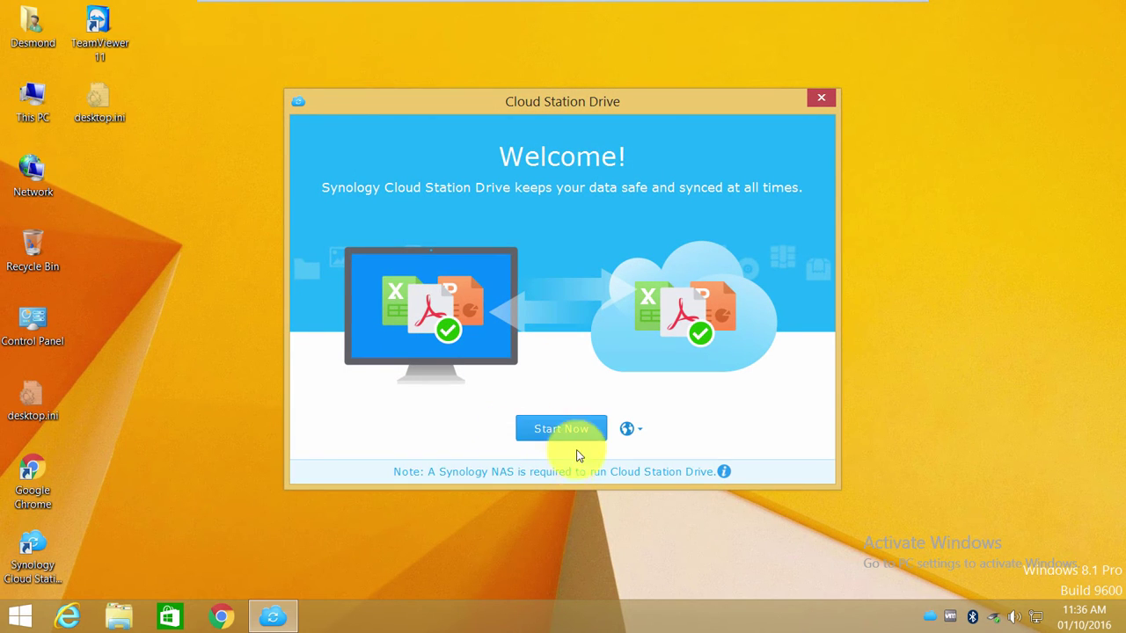
click(582, 427)
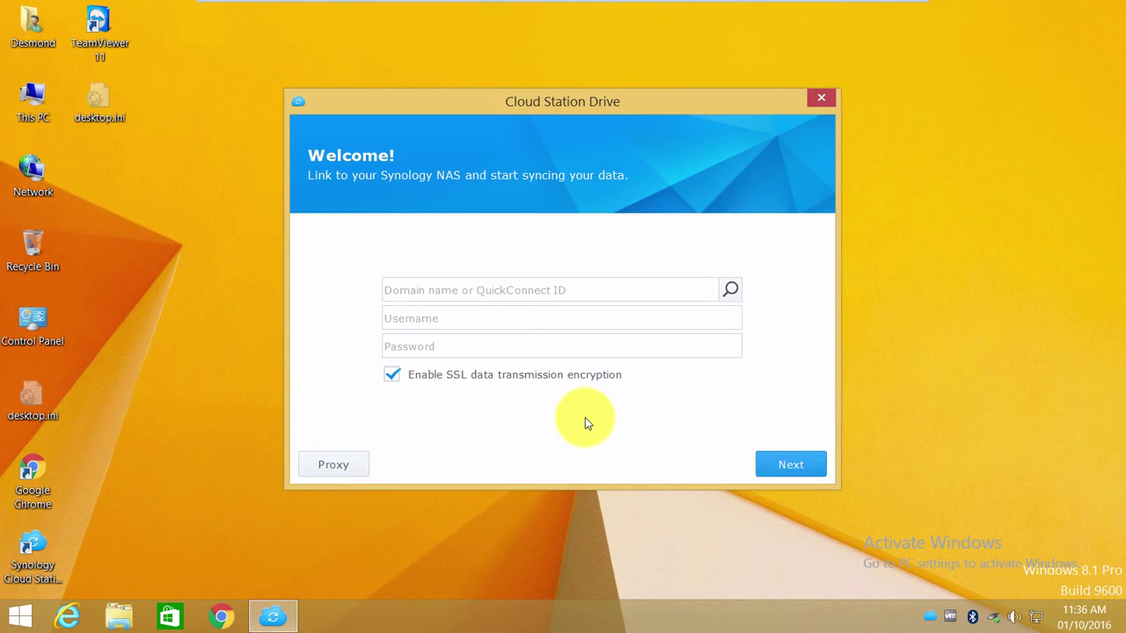
click(614, 290)
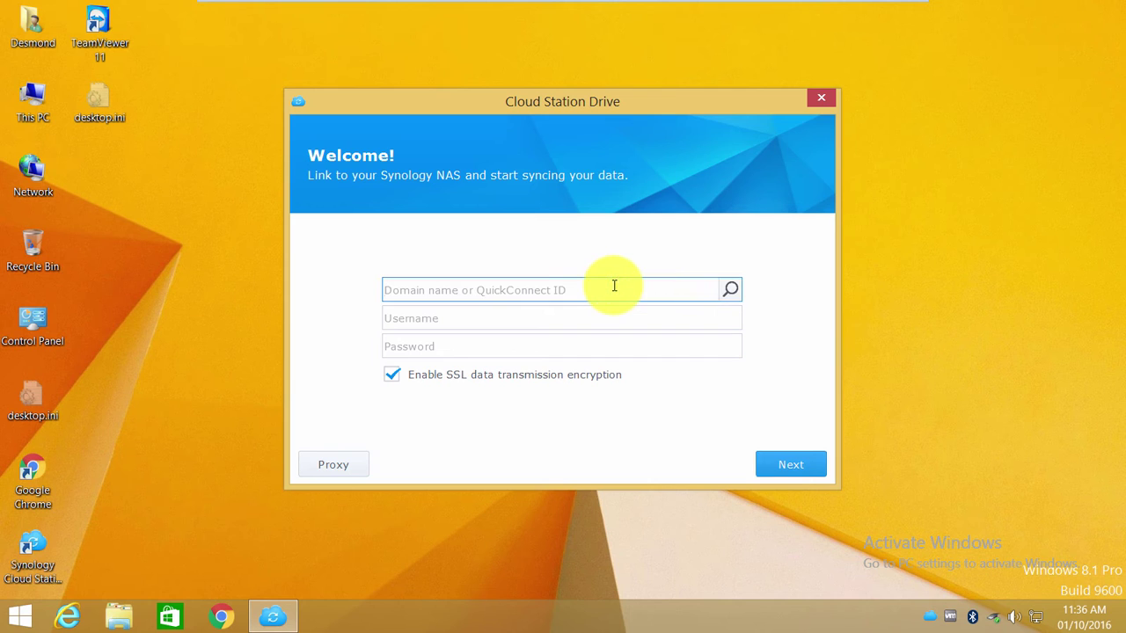
text(h3llc4t)
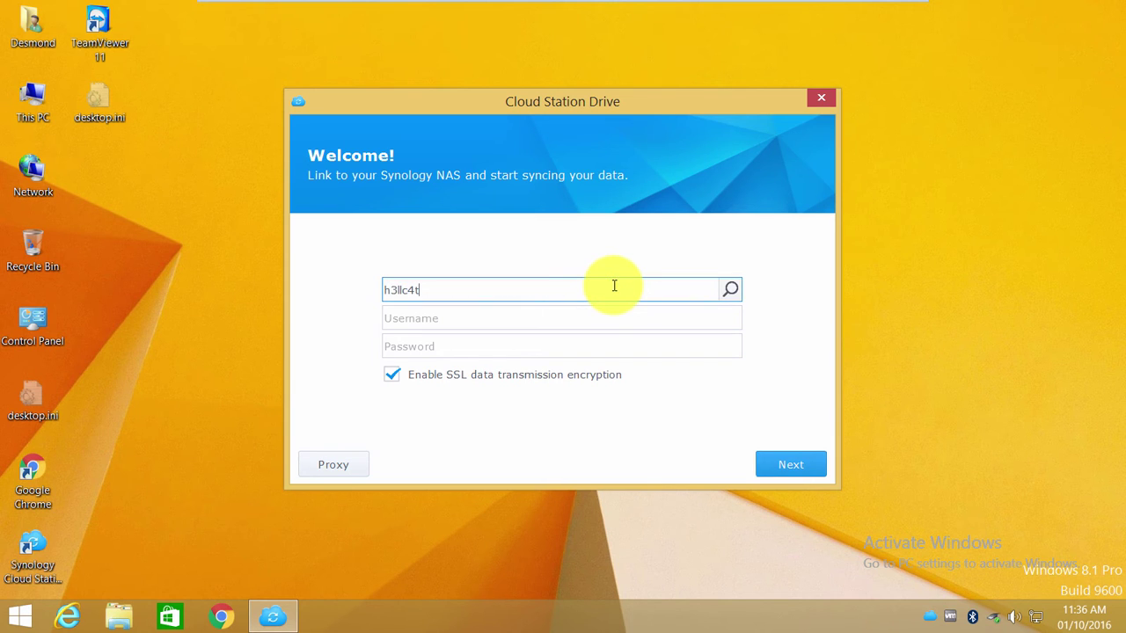
key(Tab)
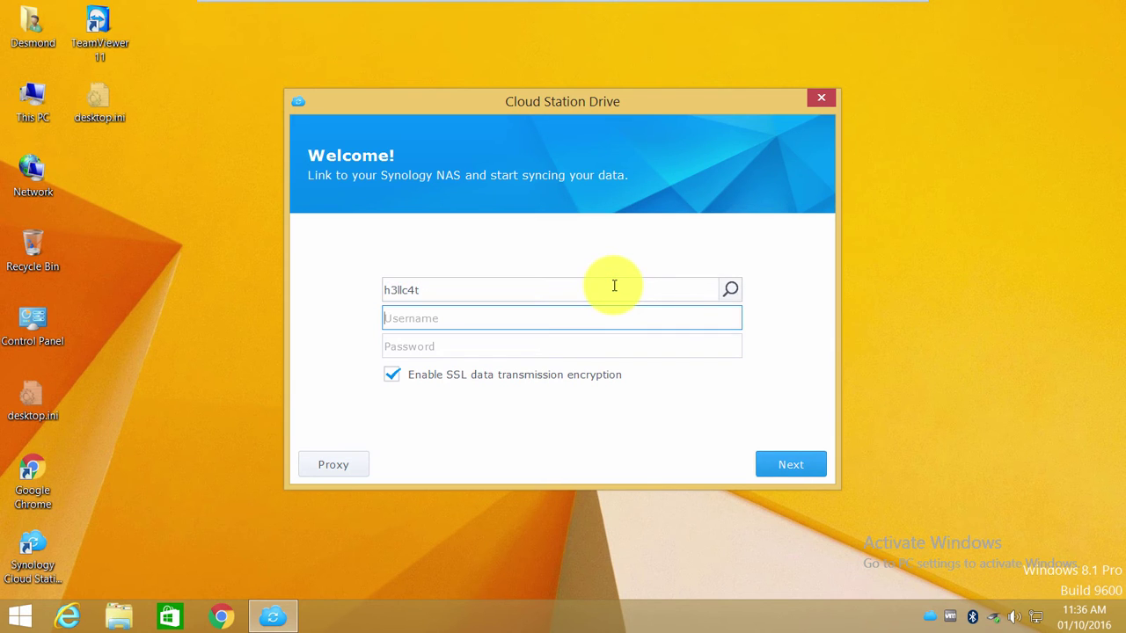
text(Joe)
text(l)
key(Tab)
text(•)
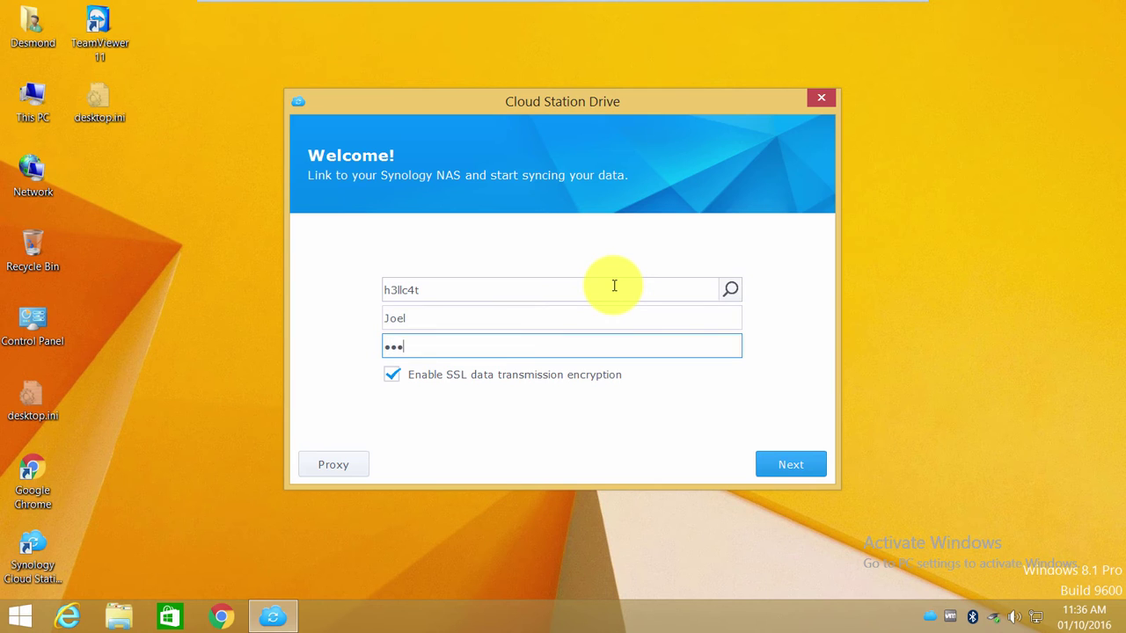
click(391, 375)
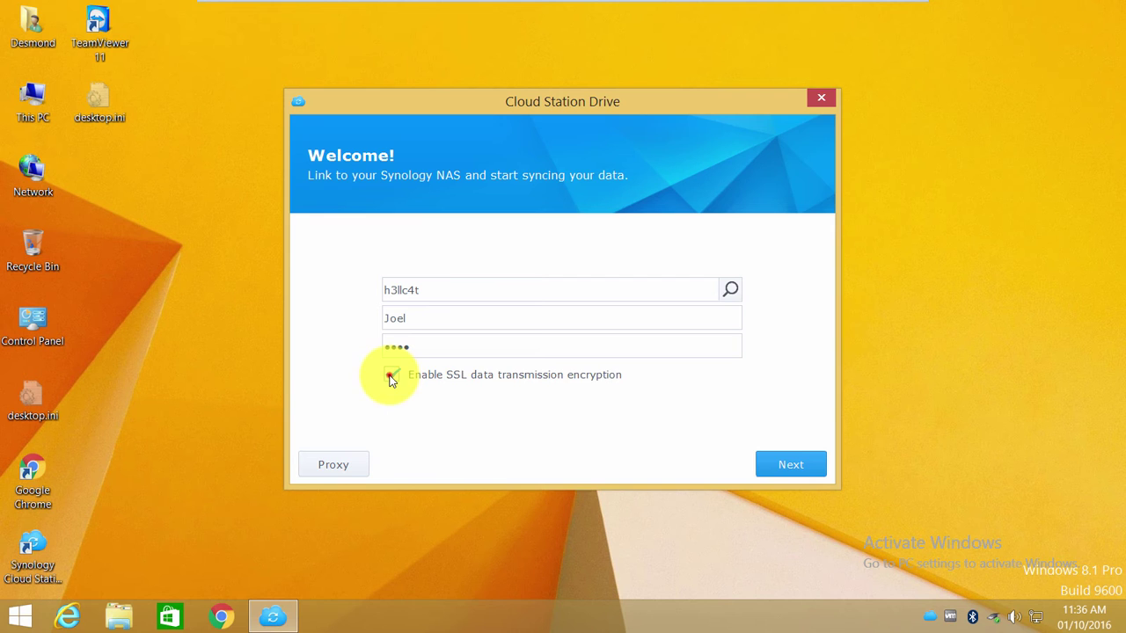
click(777, 463)
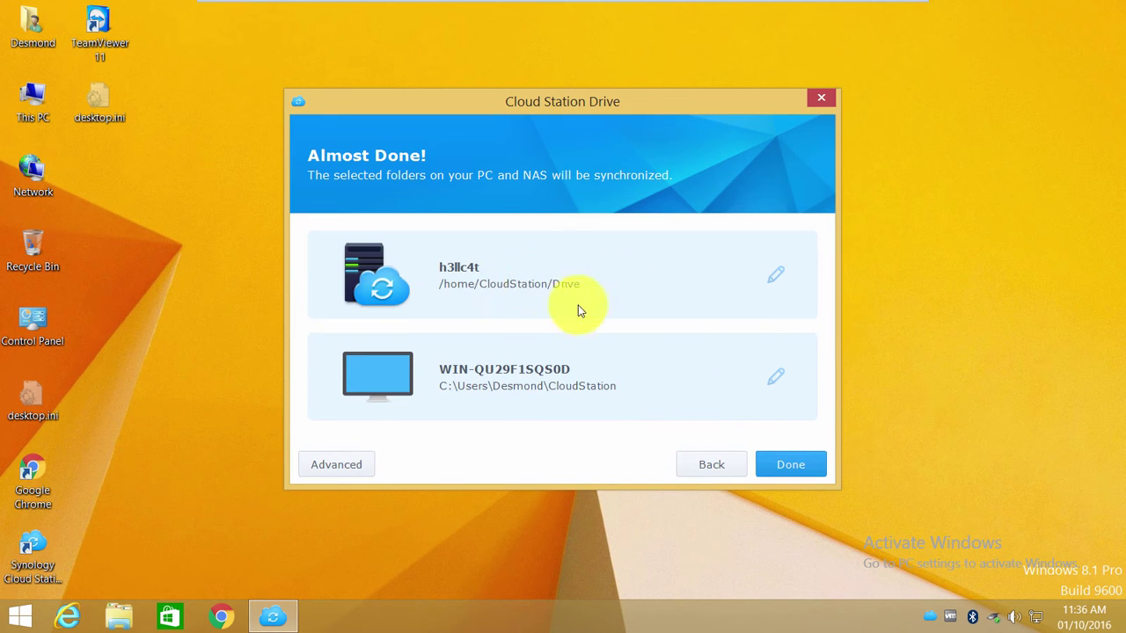
Step: Create a folder named 'The Folder You Want To Name' in Documents
click(118, 615)
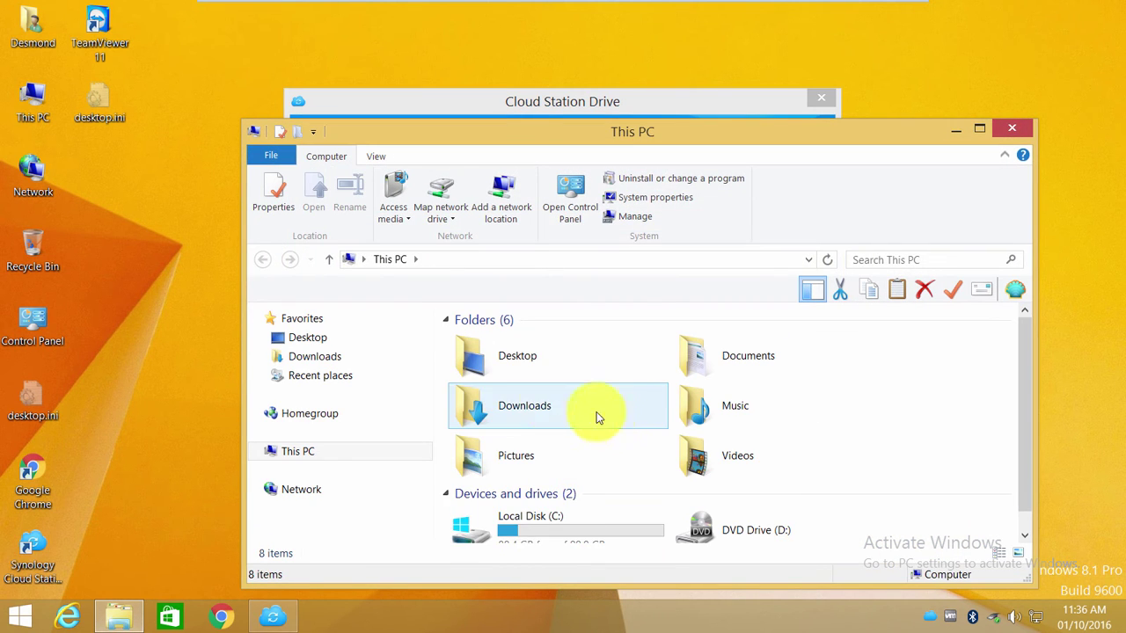
double_click(738, 362)
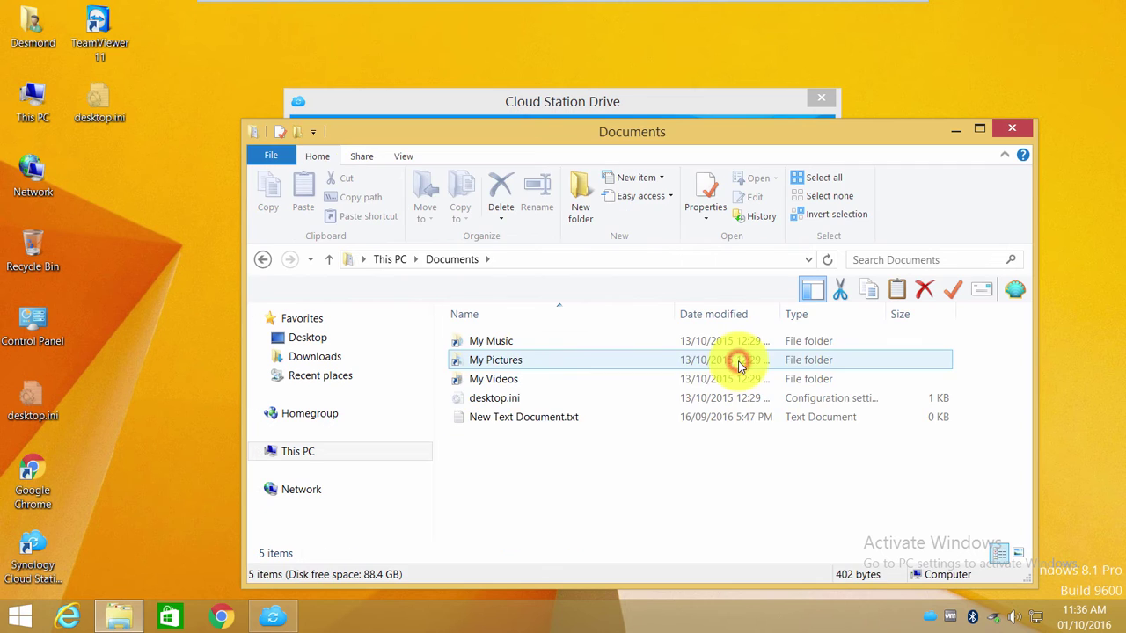
right_click(510, 460)
mouse_move(548, 425)
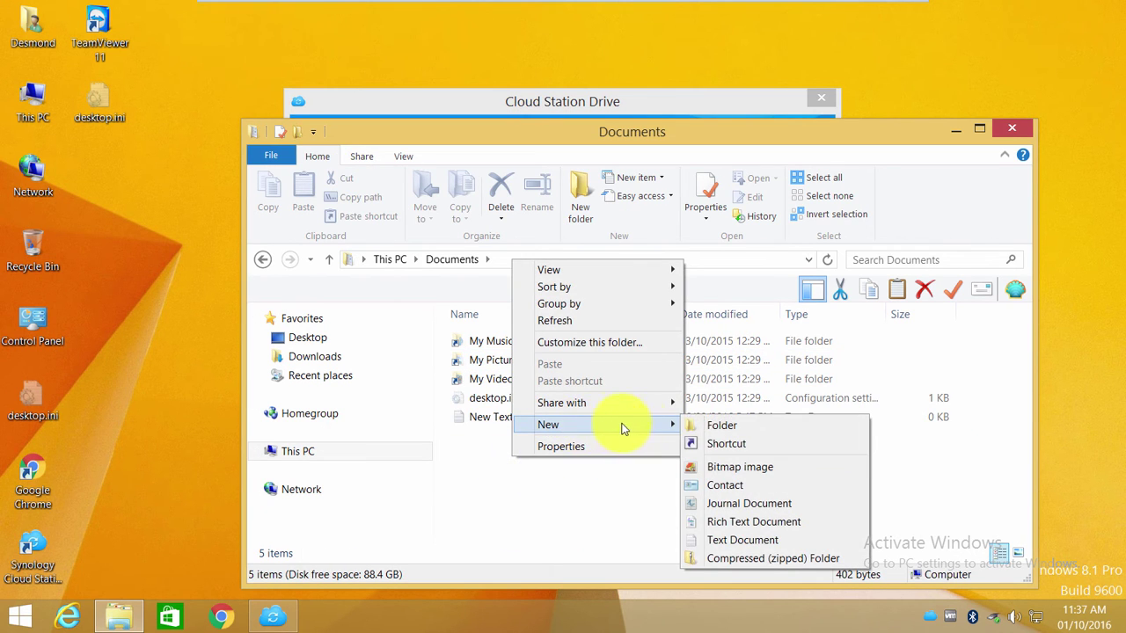
click(704, 423)
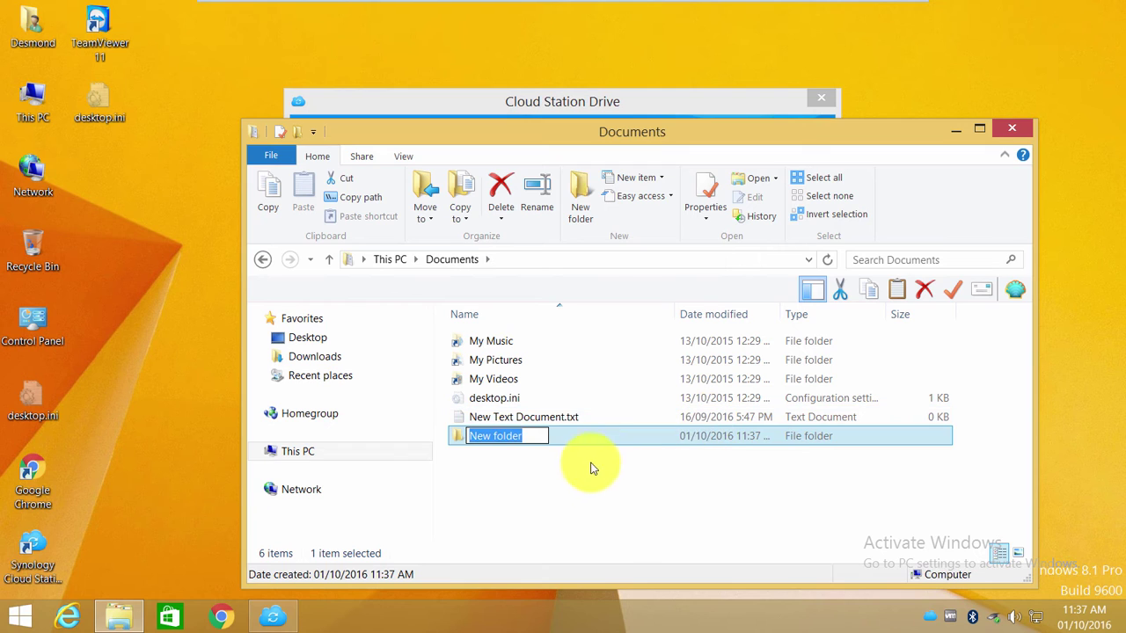
text(The F)
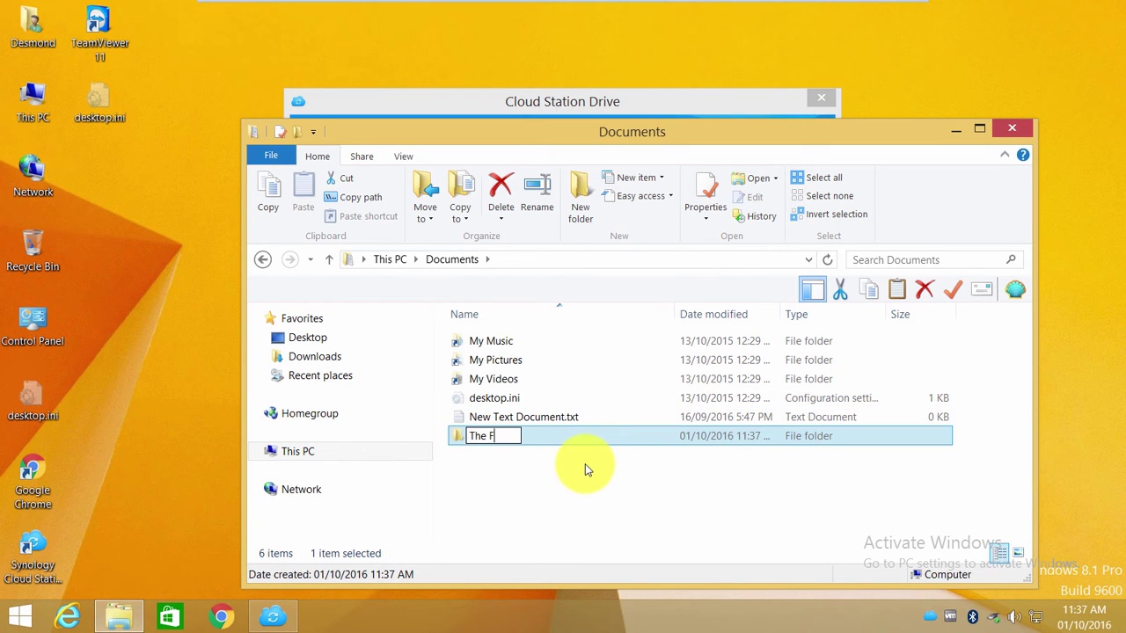
text(older You)
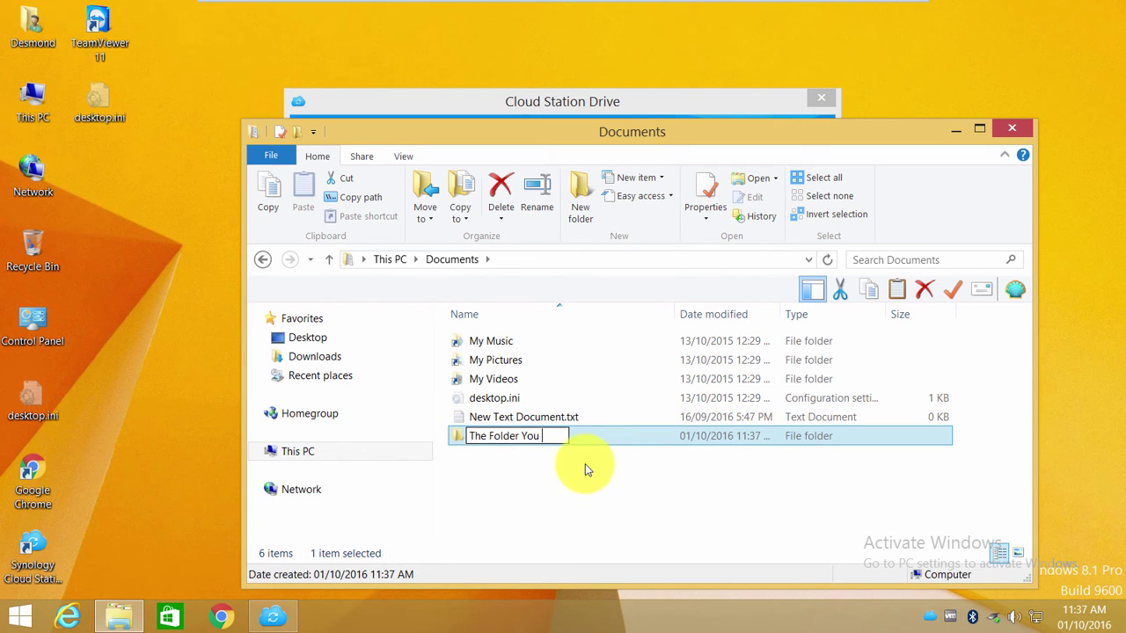
text( Want)
text( To N)
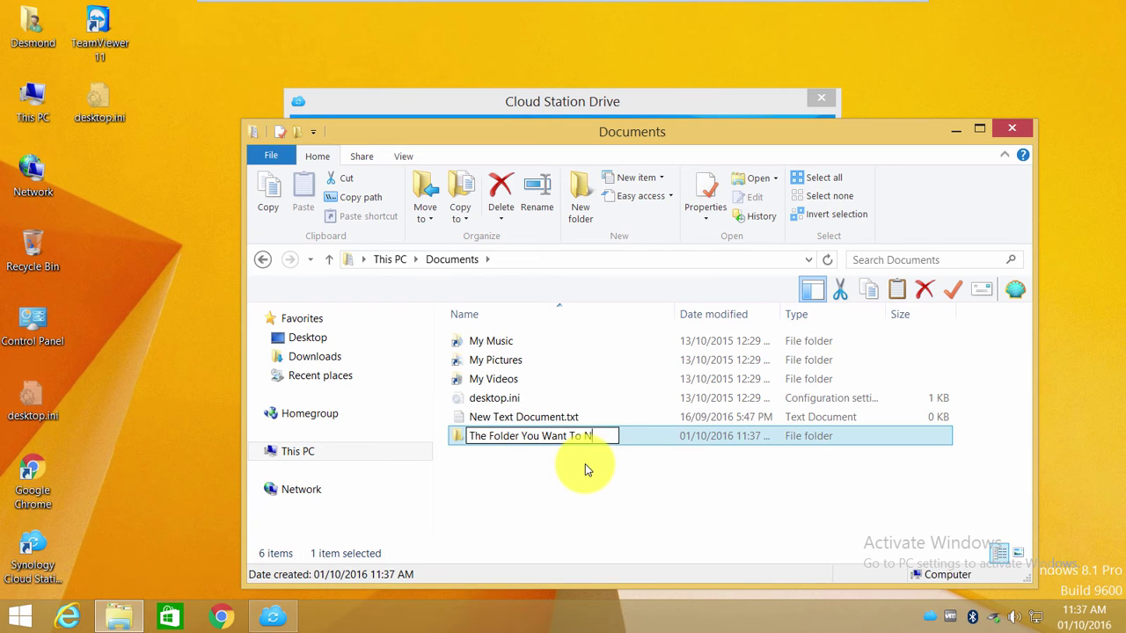
text(ame)
key(Return)
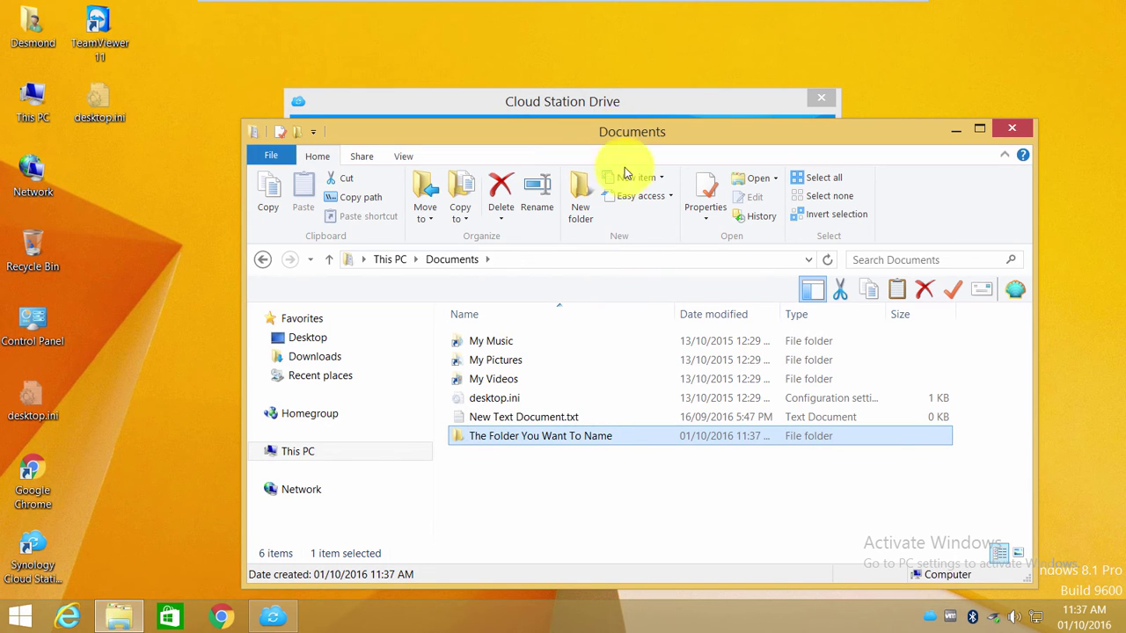
click(623, 105)
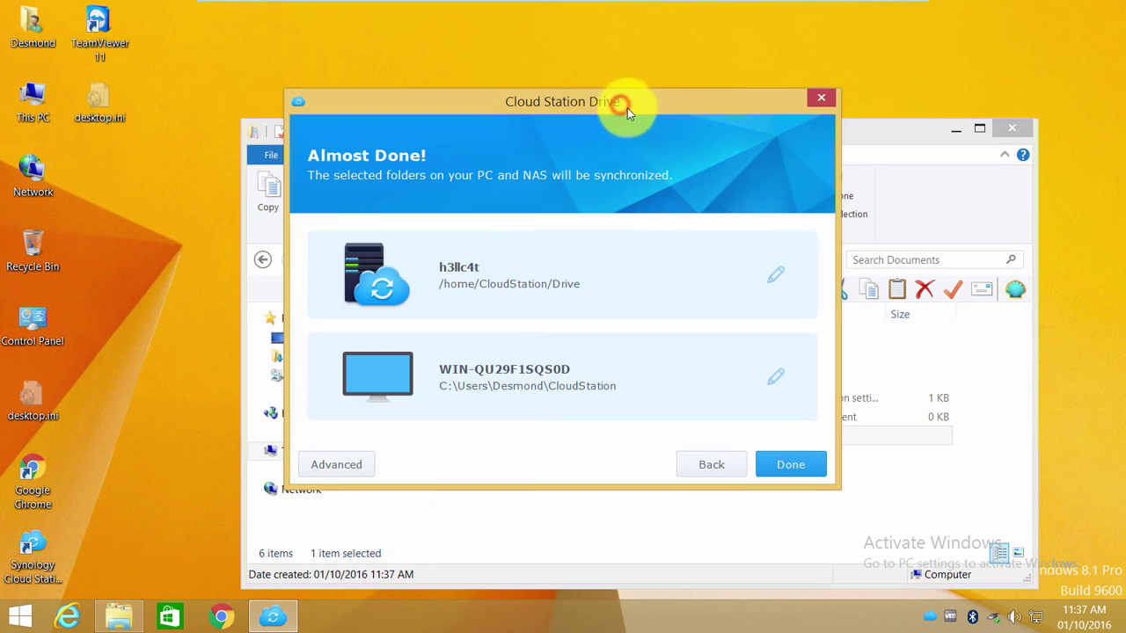
Step: Choose the NAS shared folder '/Thats IT' as the sync folder
click(777, 278)
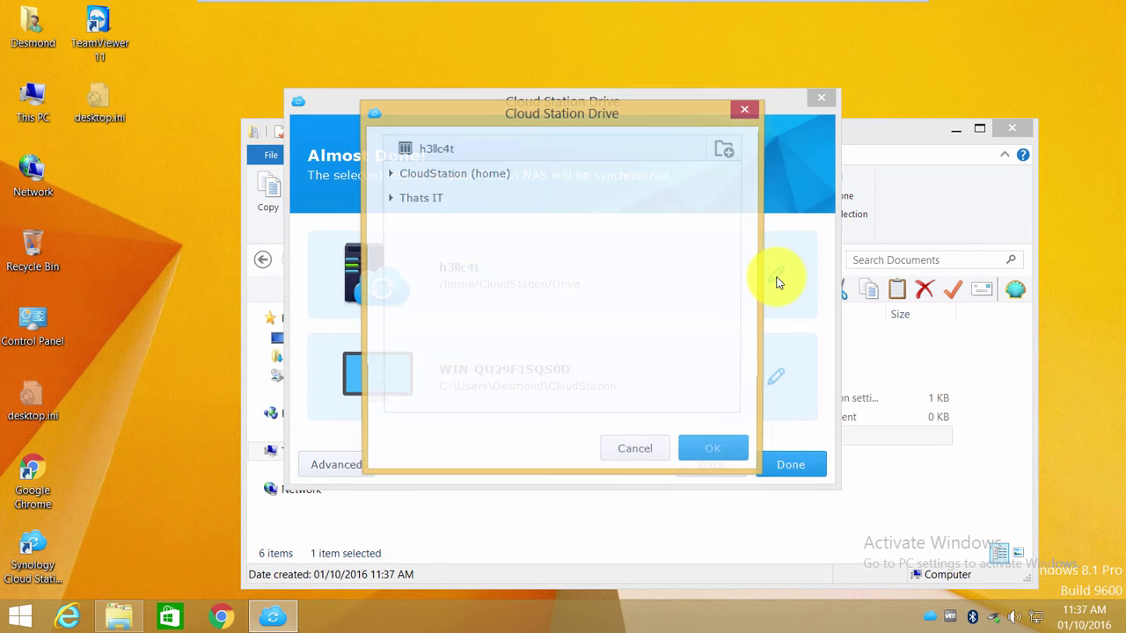
click(452, 175)
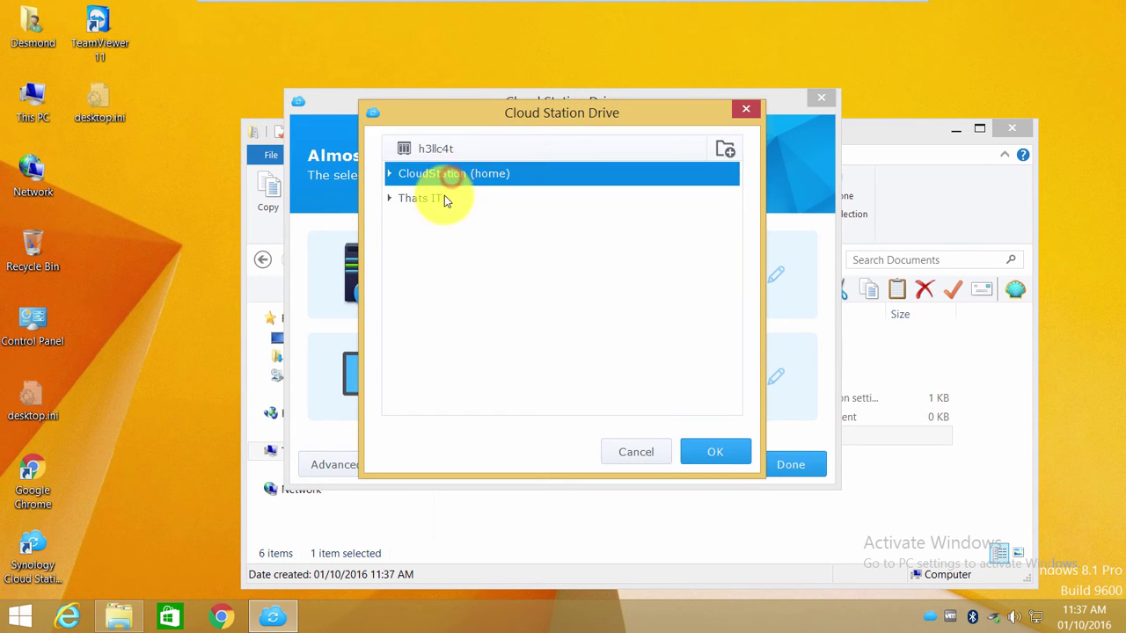
click(444, 199)
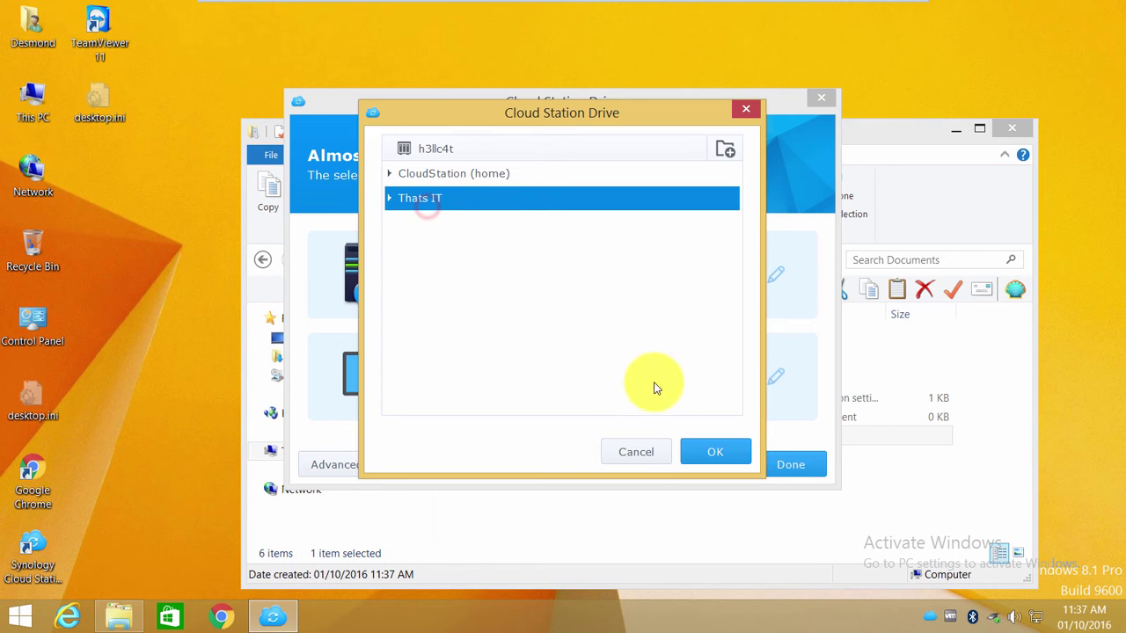
click(710, 458)
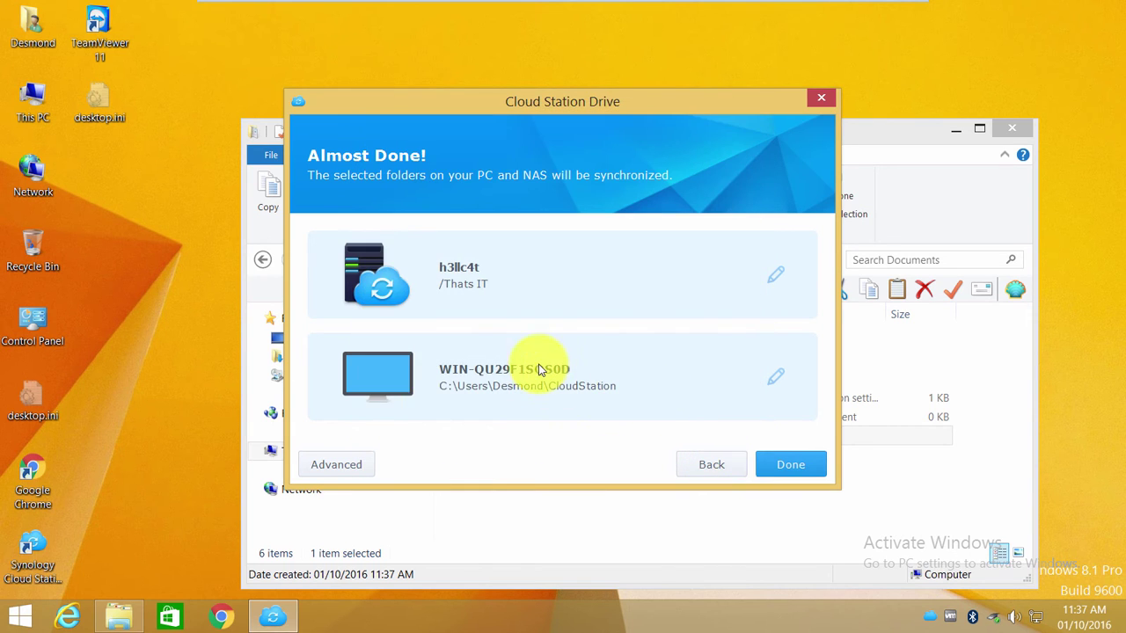
Step: Set the PC sync folder to Documents\The Folder You Want To Name, with no empty CloudStation subfolder
click(777, 377)
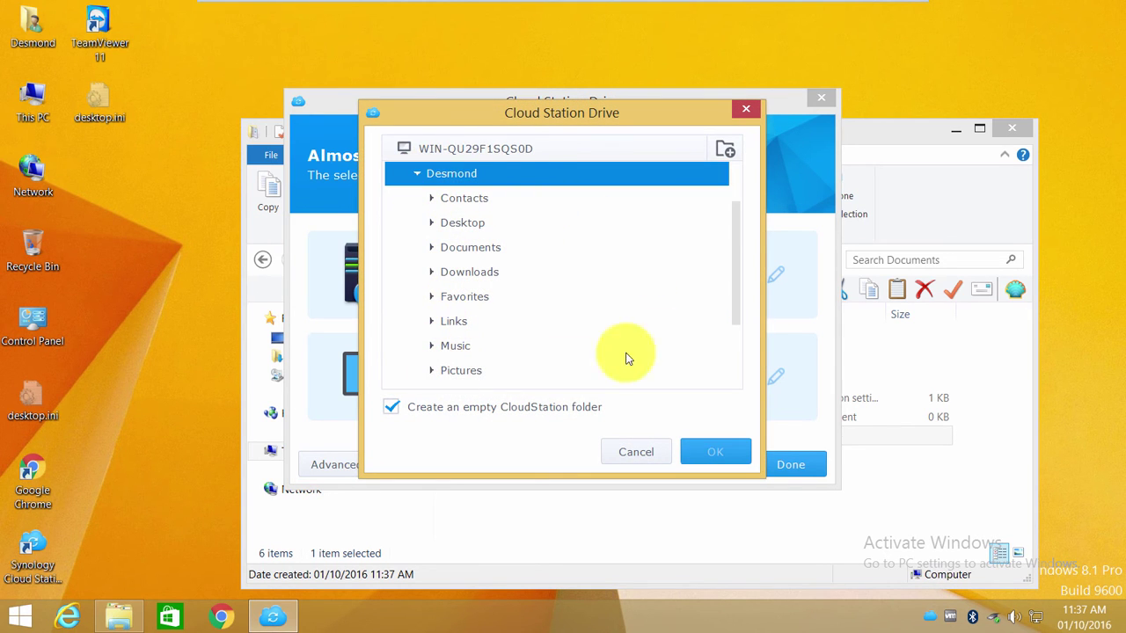
drag(738, 251, 735, 220)
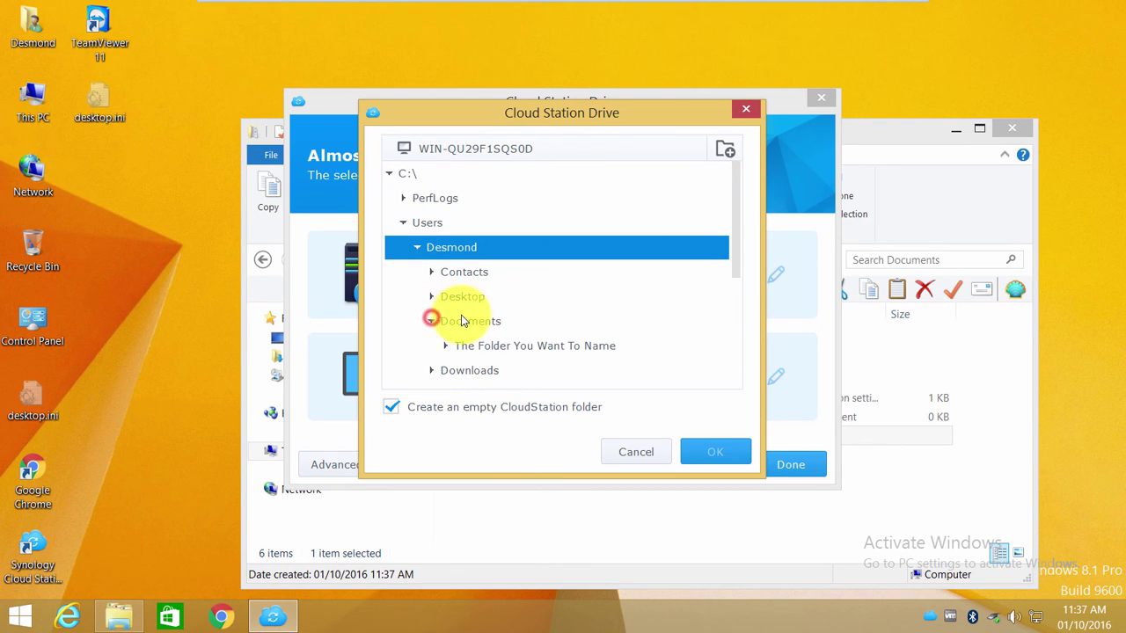
click(533, 346)
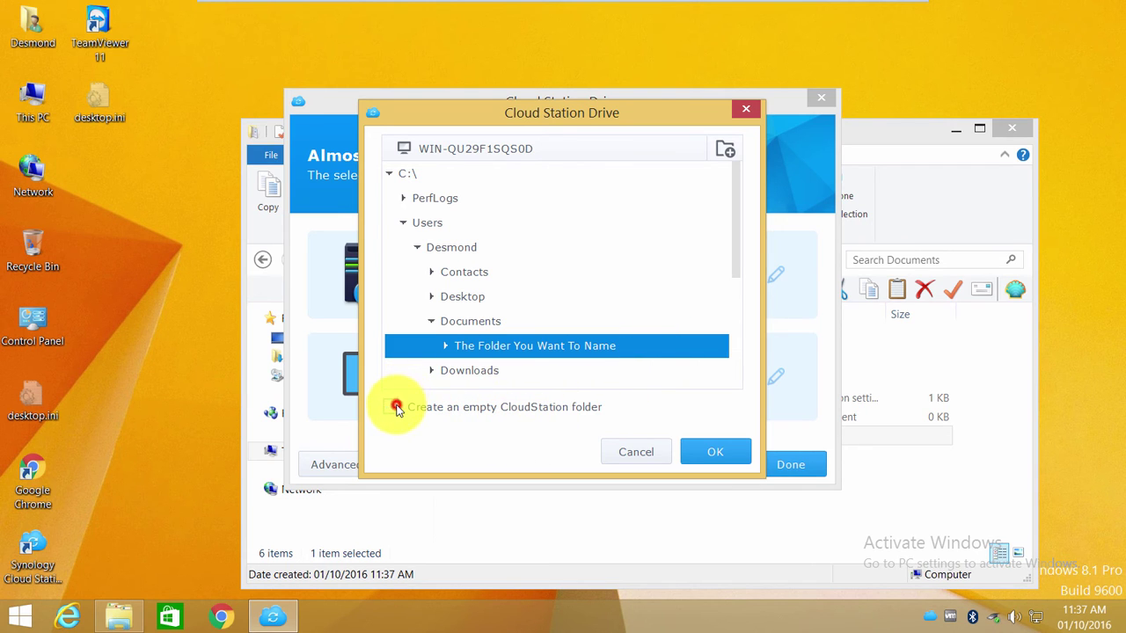
click(730, 450)
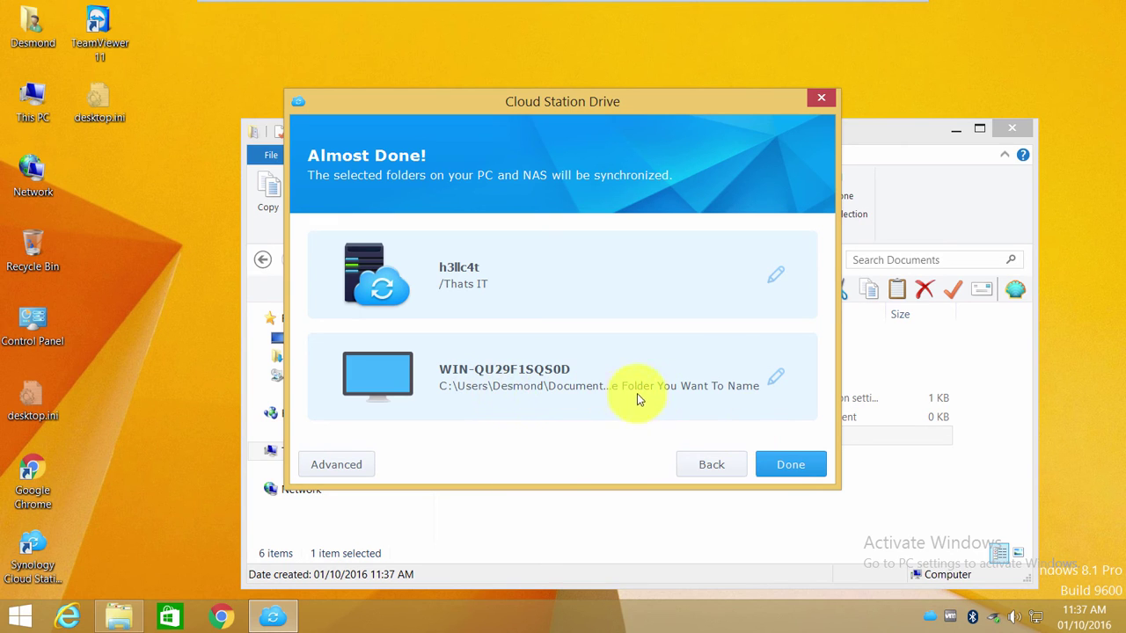
Step: Complete the sync wizard, dismiss the running notification, and check the folder in Documents
click(791, 464)
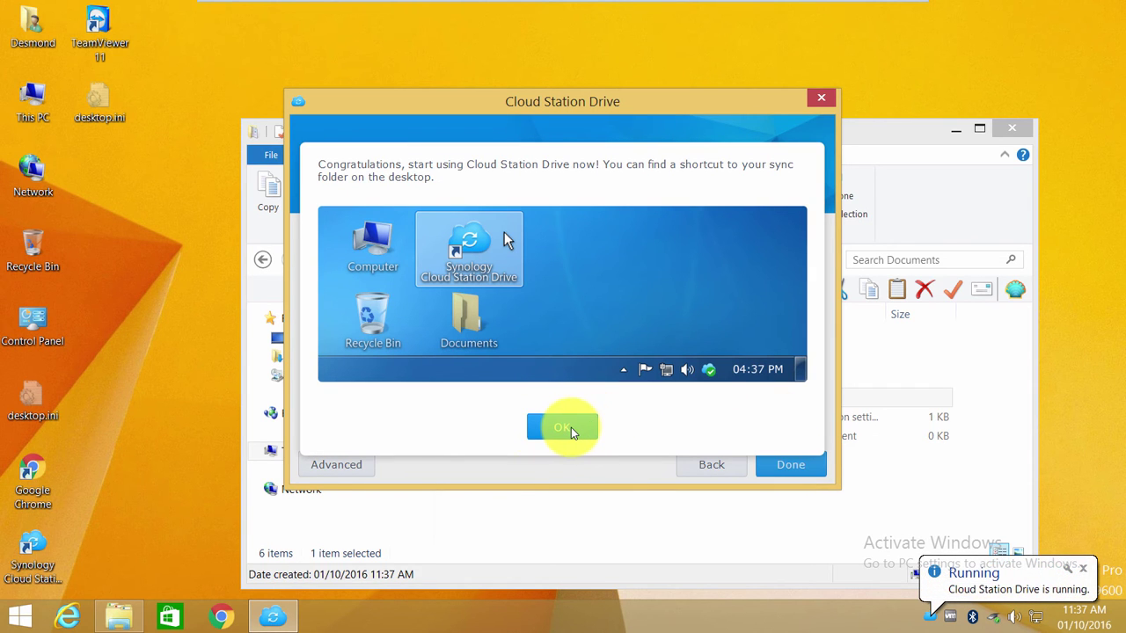
click(571, 428)
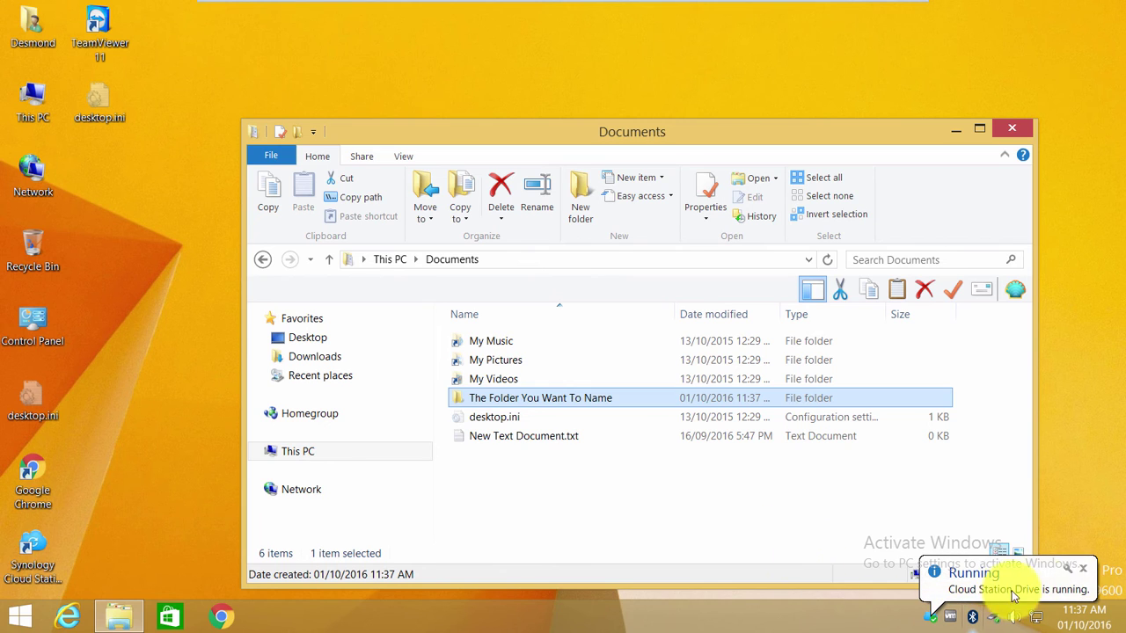
click(1081, 569)
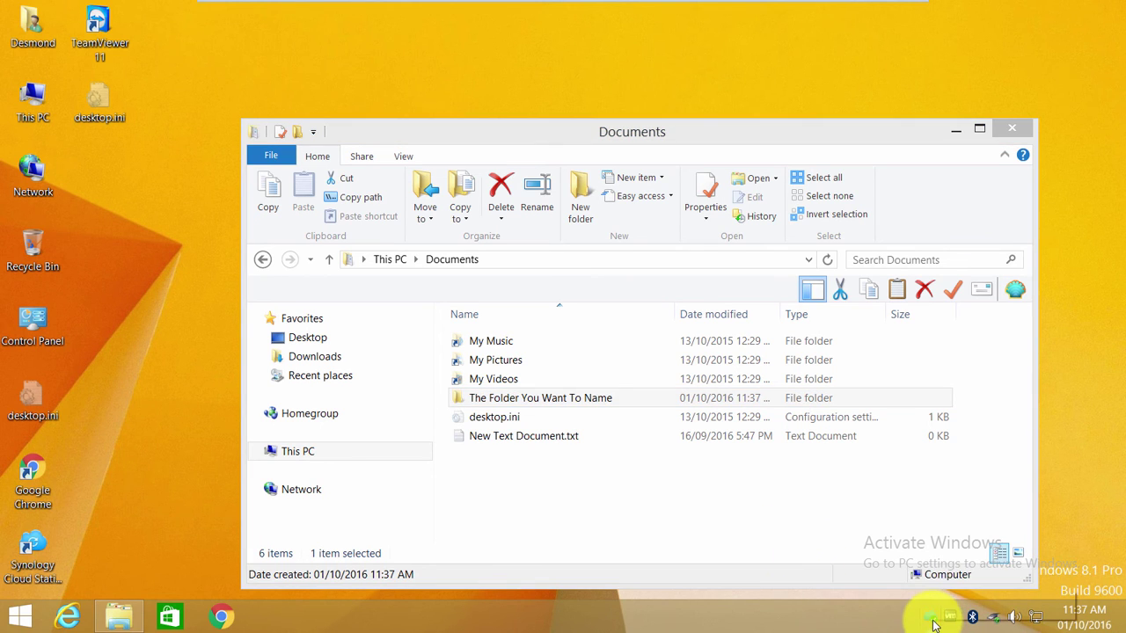
click(580, 434)
click(533, 400)
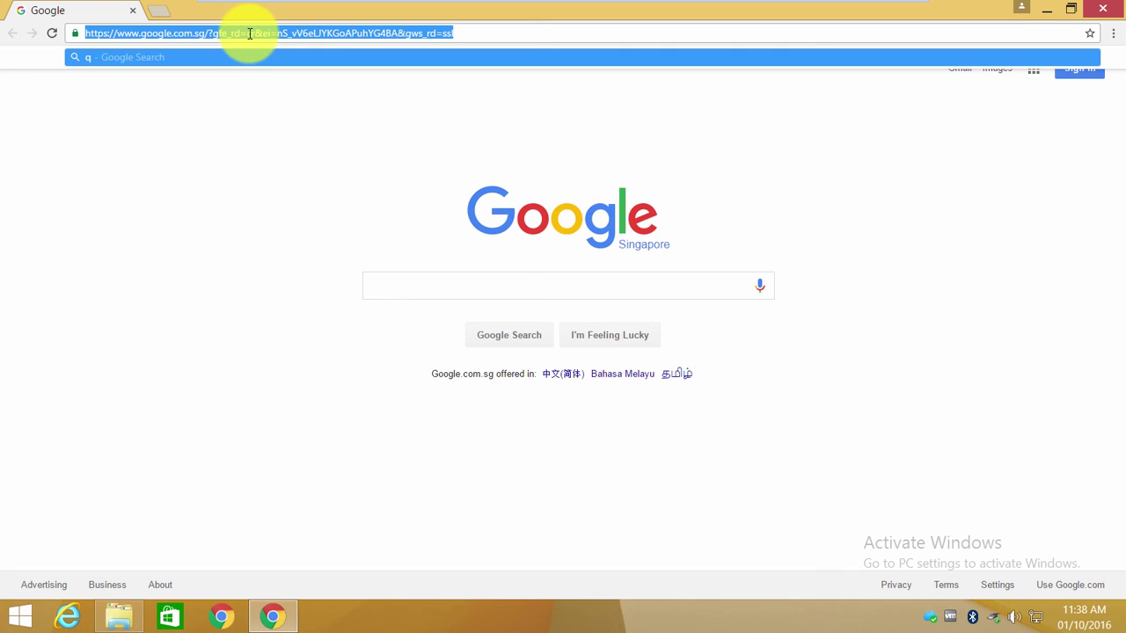
text(quickconnec)
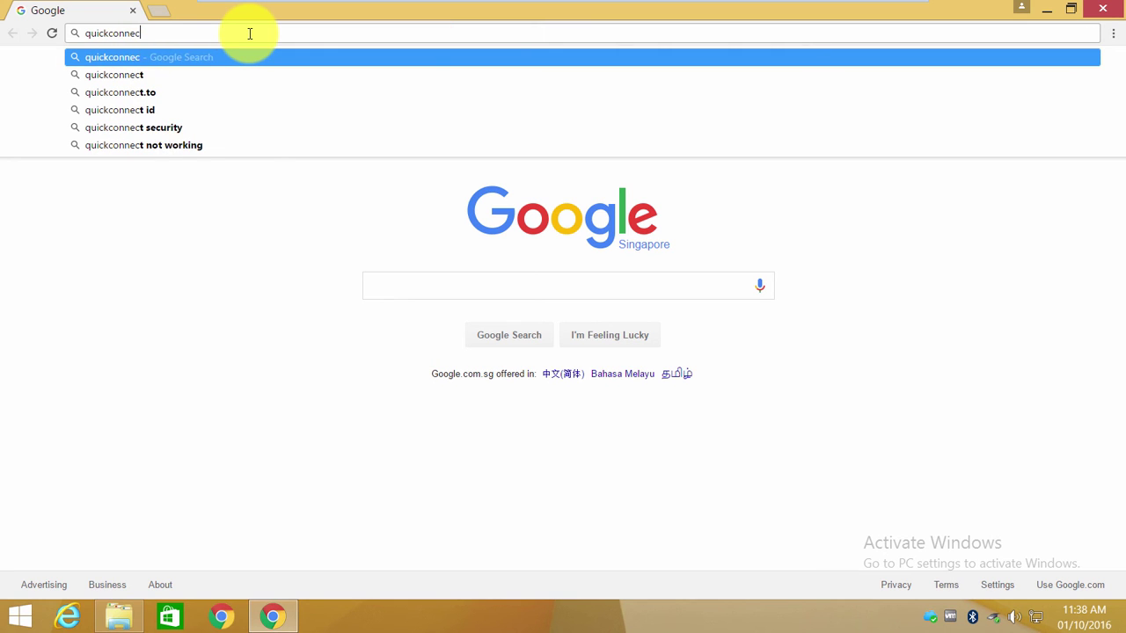
text(t.to)
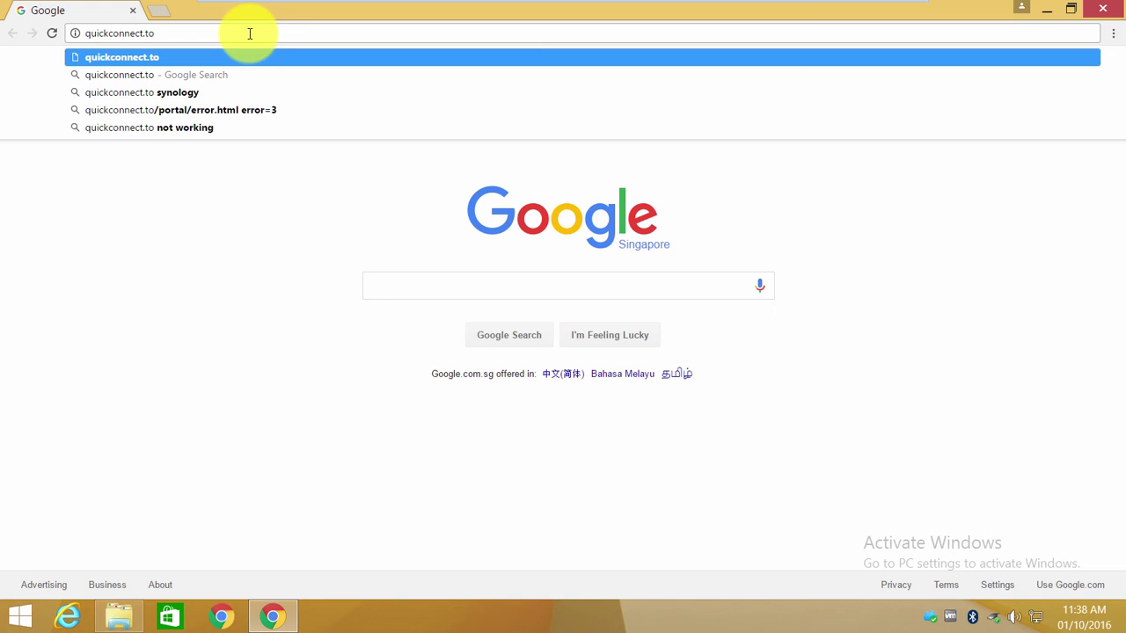
text(\h3llc4t)
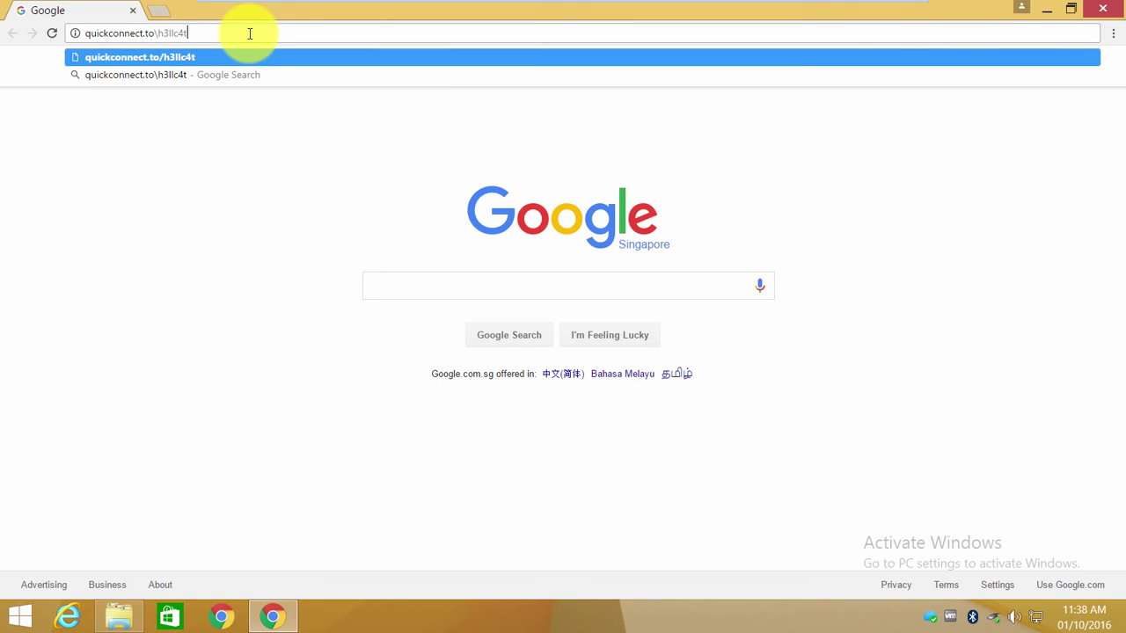
key(Return)
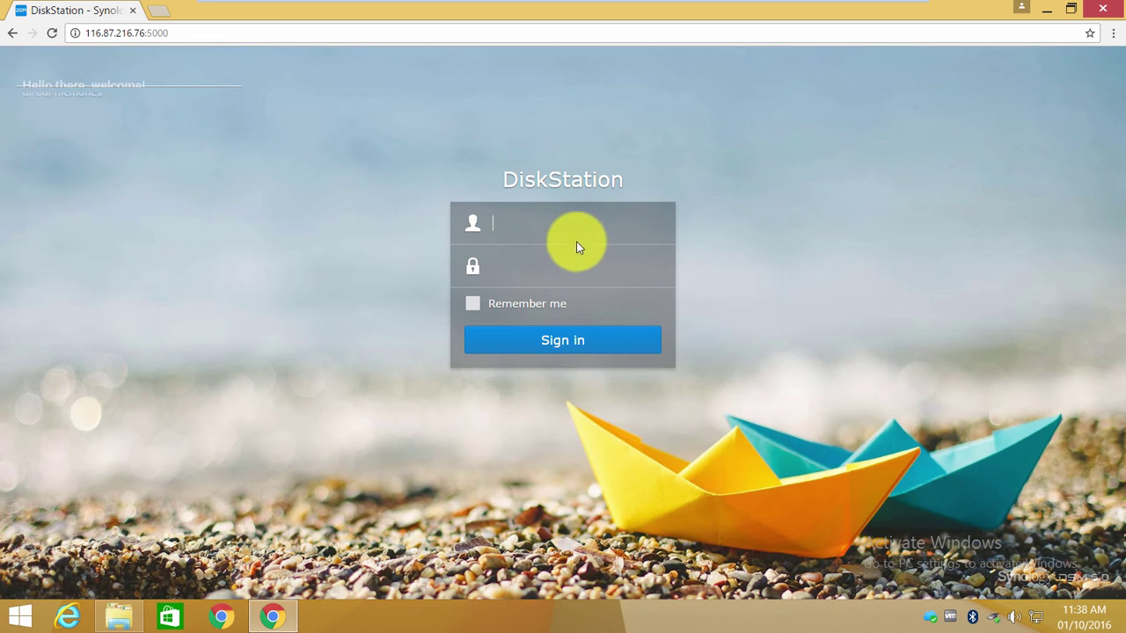
Step: Sign into the DiskStation and view the 'Thats IT' folder in File Station, containing only #recycle
click(566, 225)
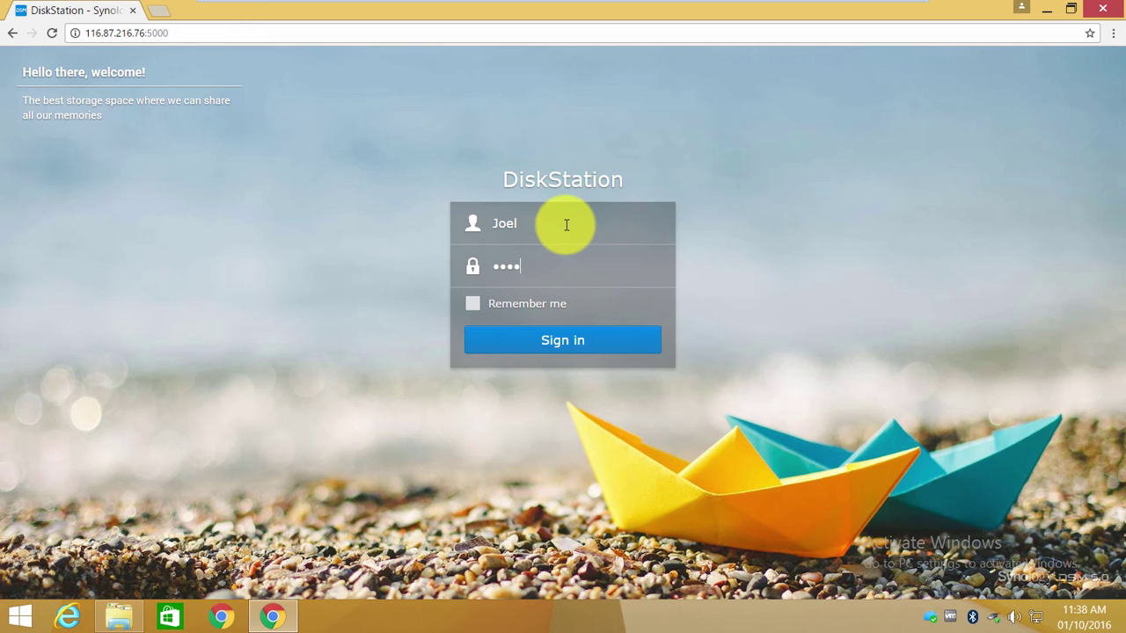
click(568, 341)
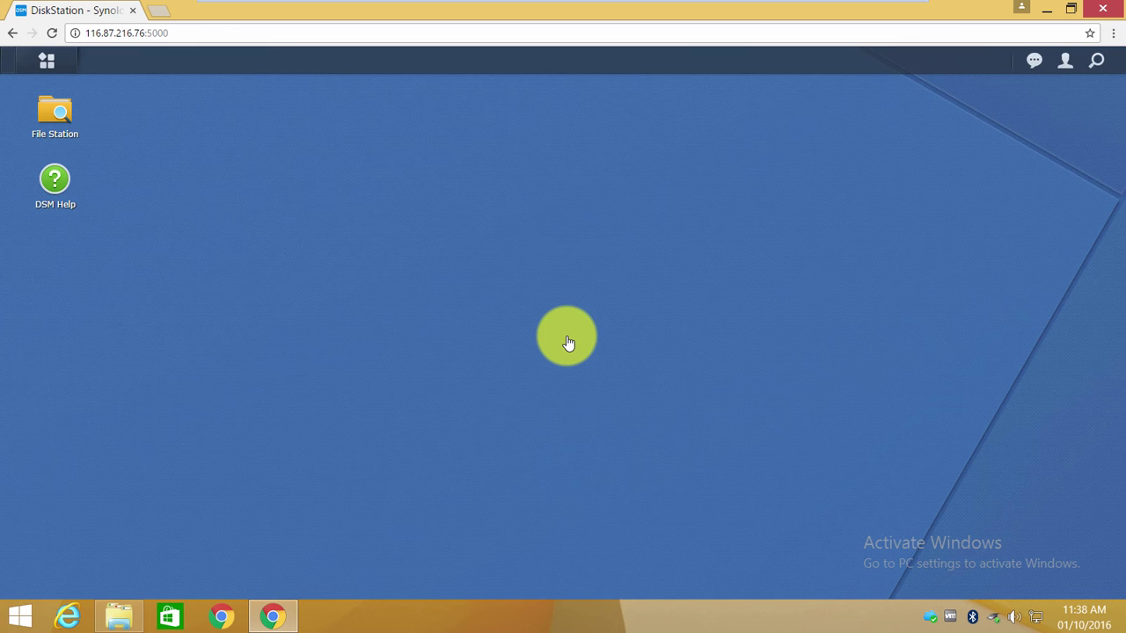
click(1035, 137)
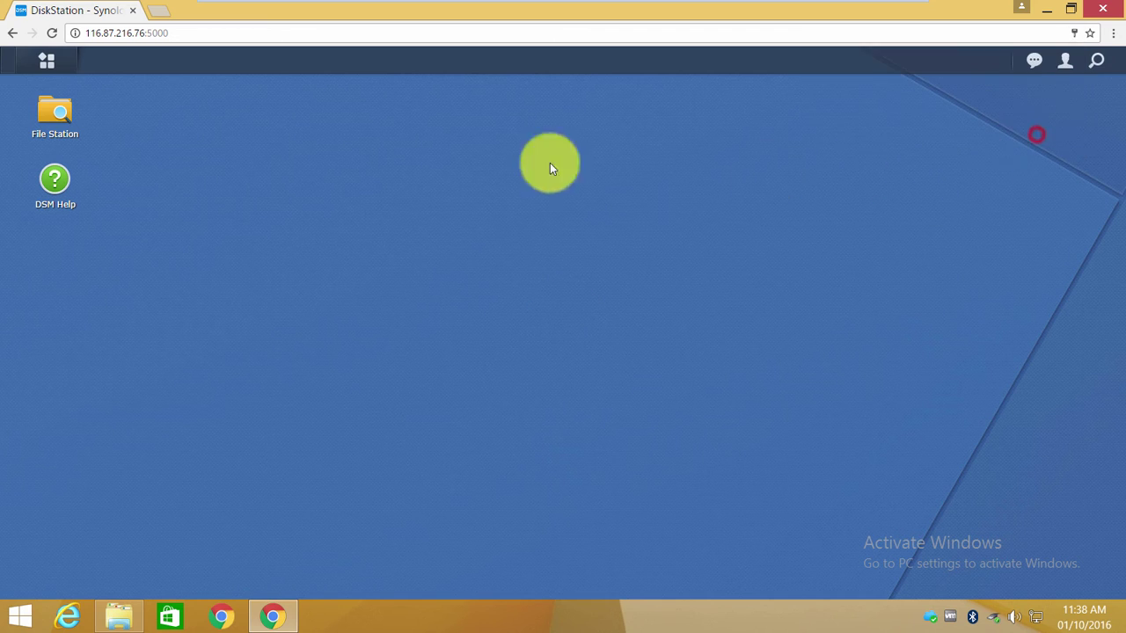
click(61, 111)
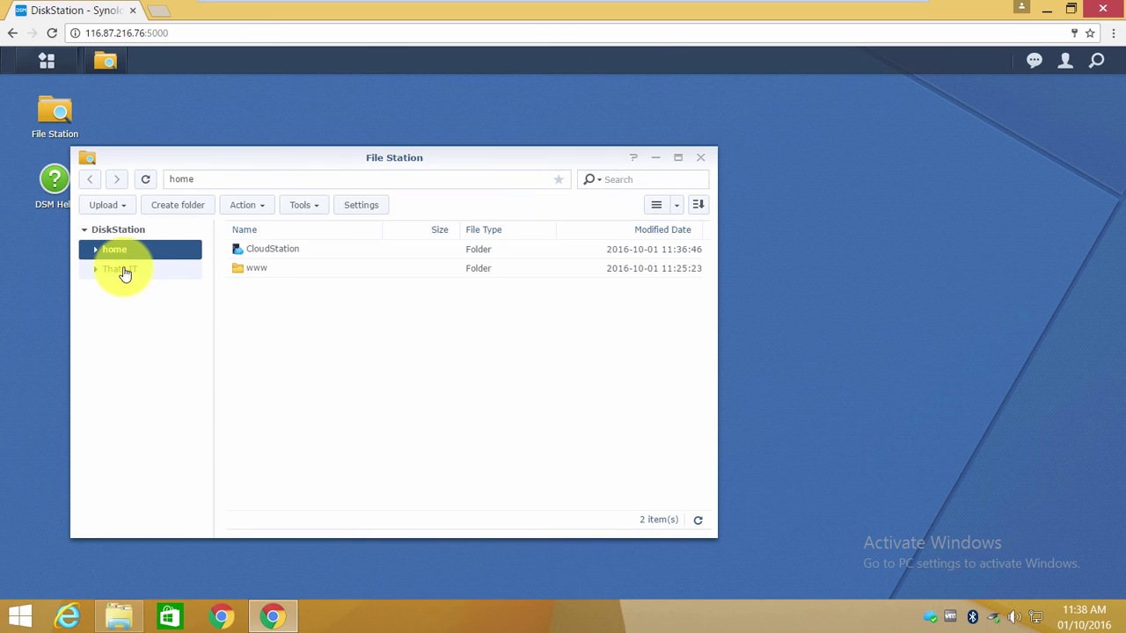
click(120, 269)
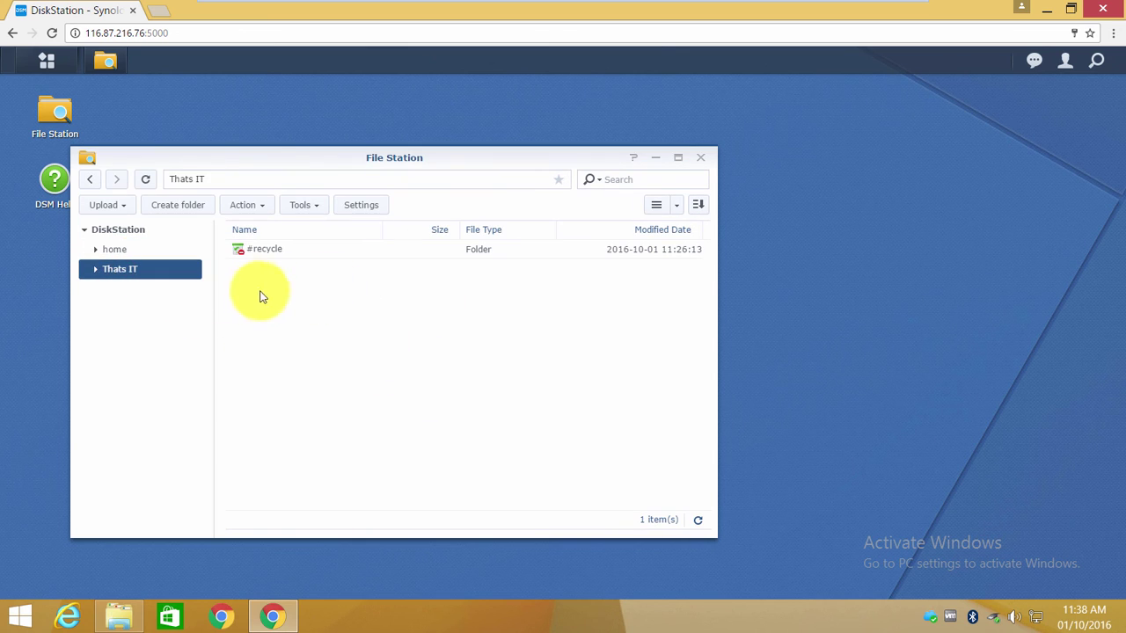
Step: Add a new text document 'This is a test.txt' in 'The Folder You Want To Name'
click(123, 615)
double_click(526, 406)
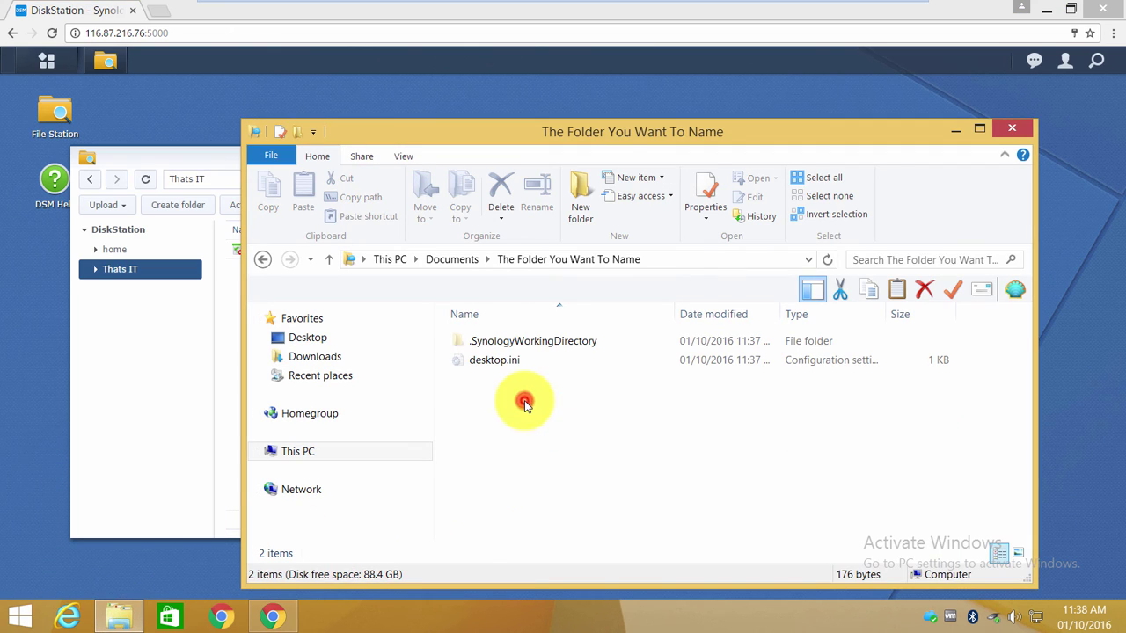
right_click(490, 421)
mouse_move(524, 387)
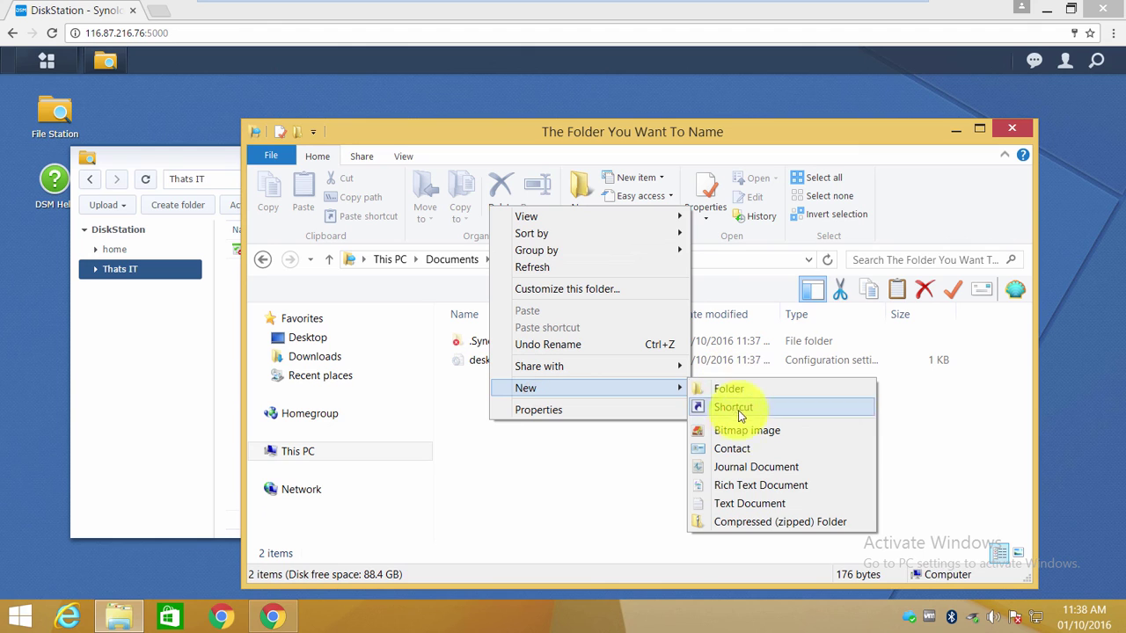
click(730, 503)
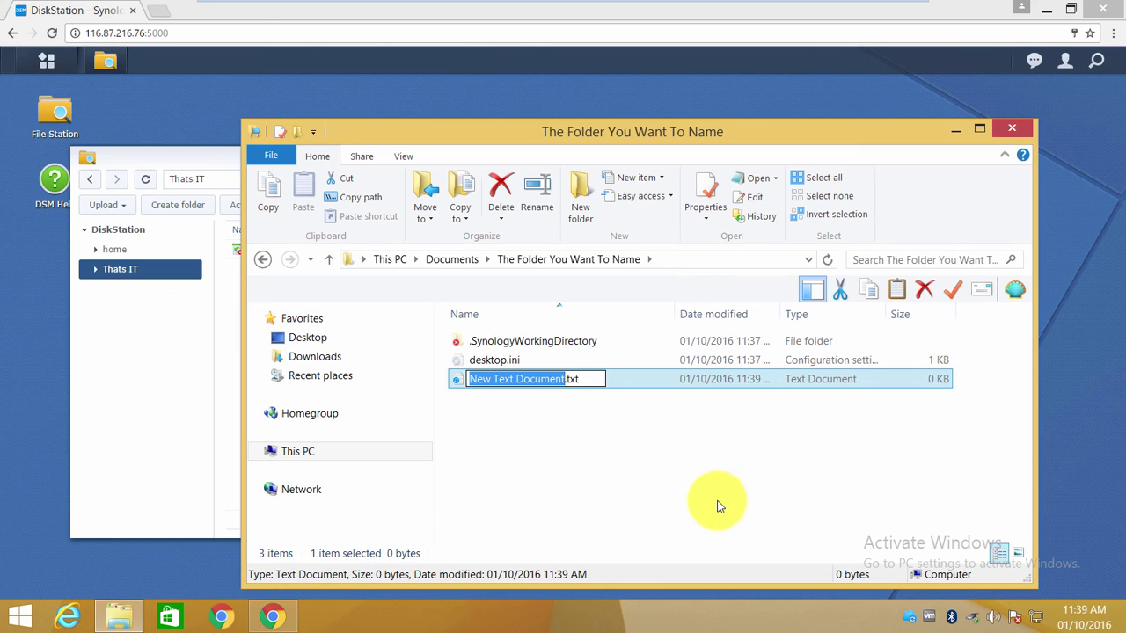
text(This is a test)
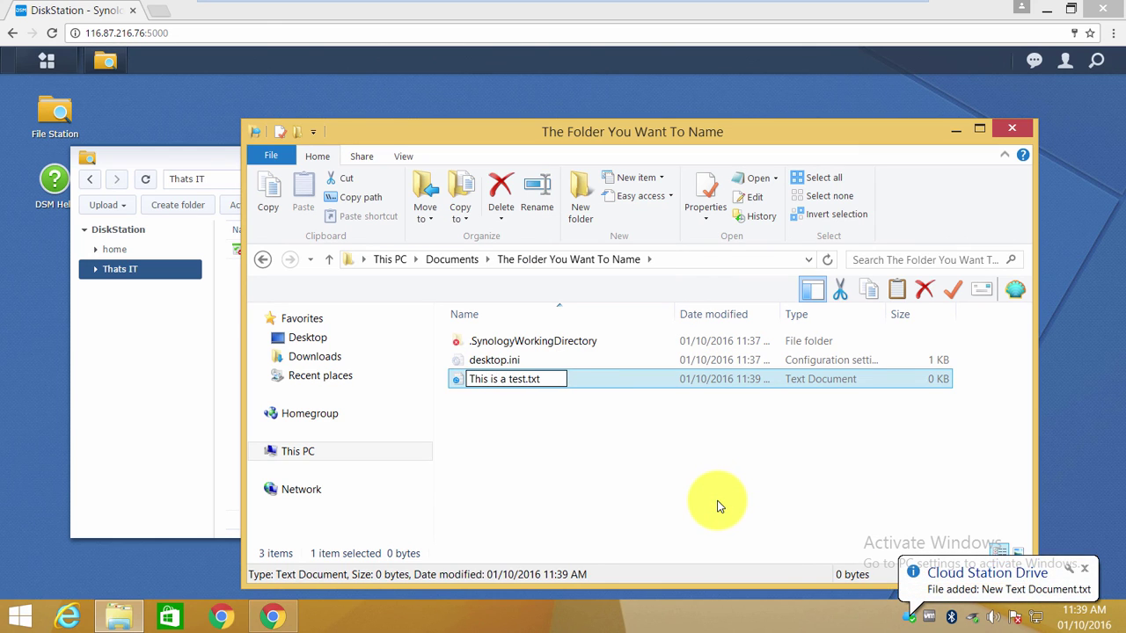
key(Return)
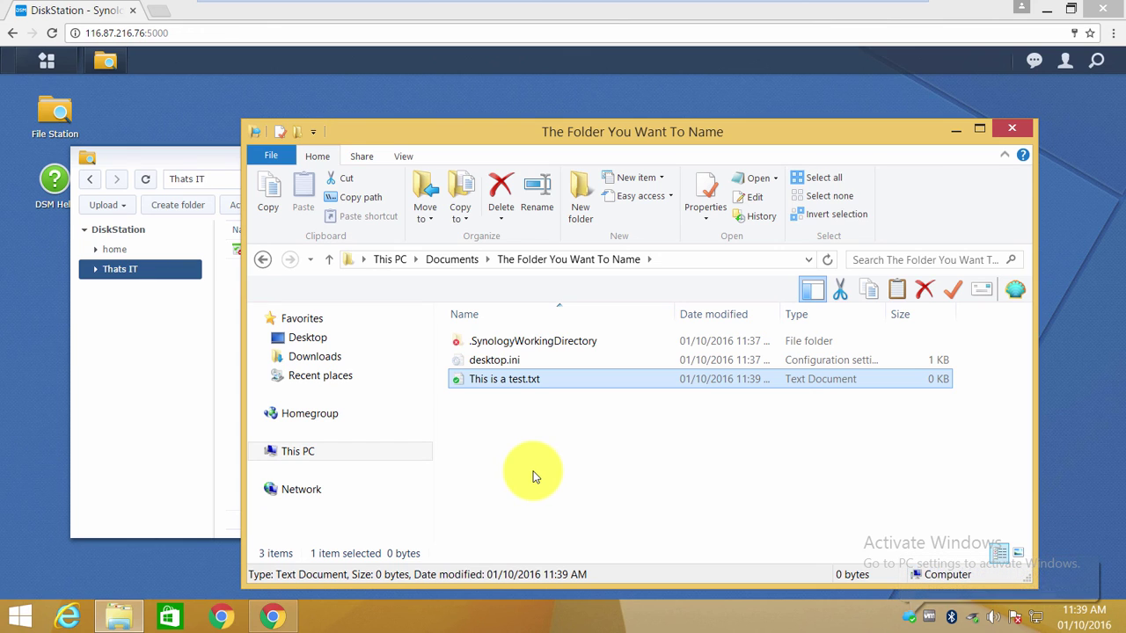
Step: Refresh 'Thats IT' in File Station to see 'This is a test.txt', then log out of DSM
click(196, 397)
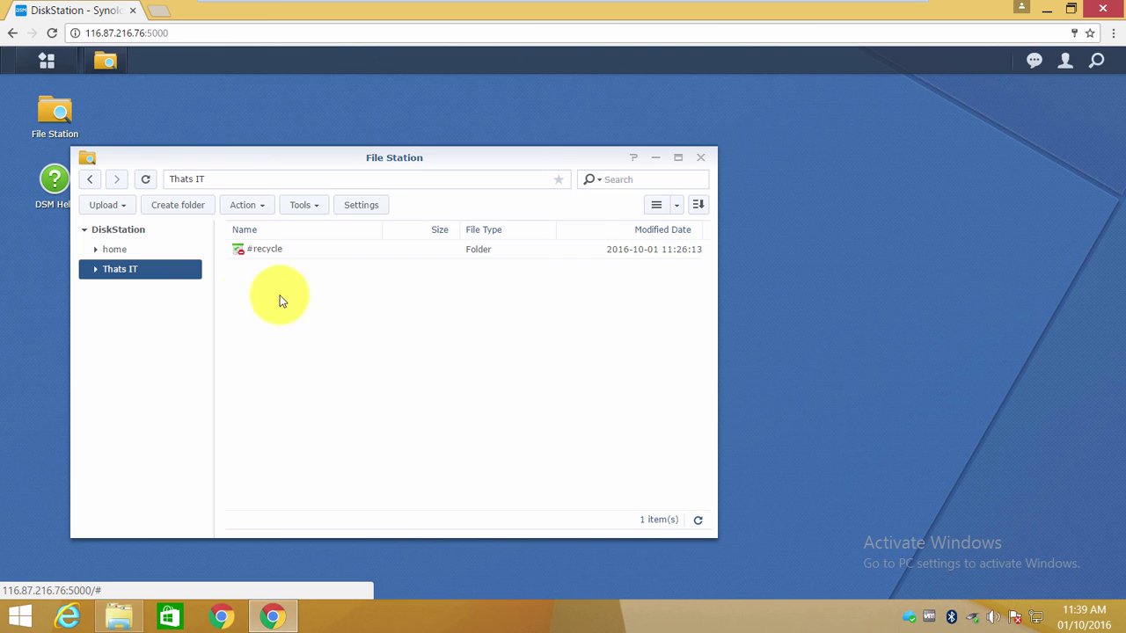
click(122, 249)
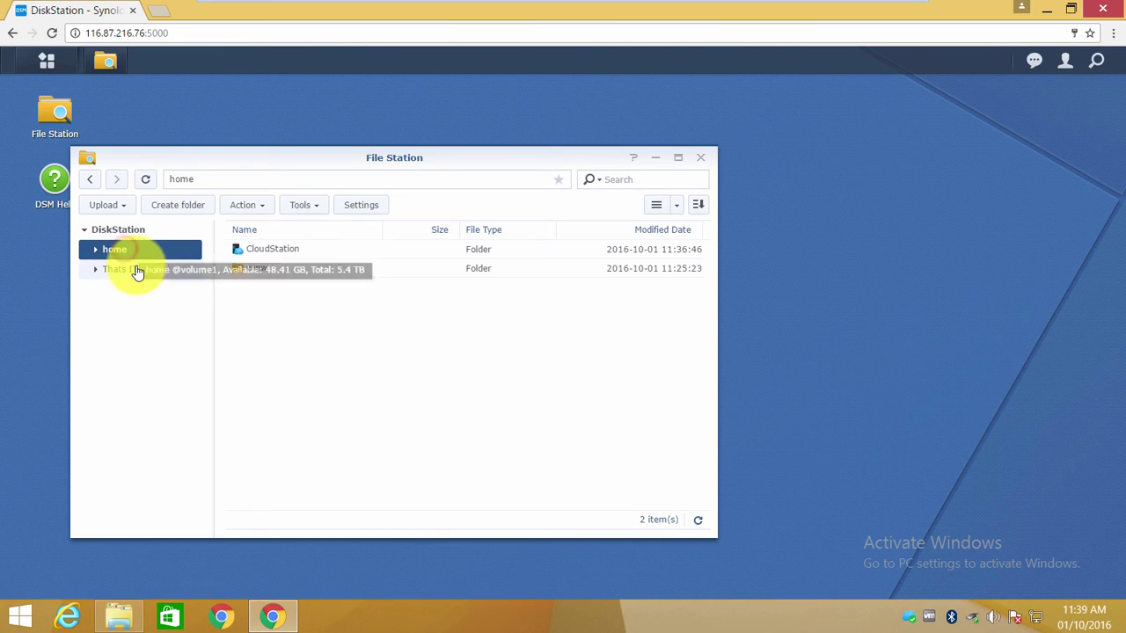
click(150, 271)
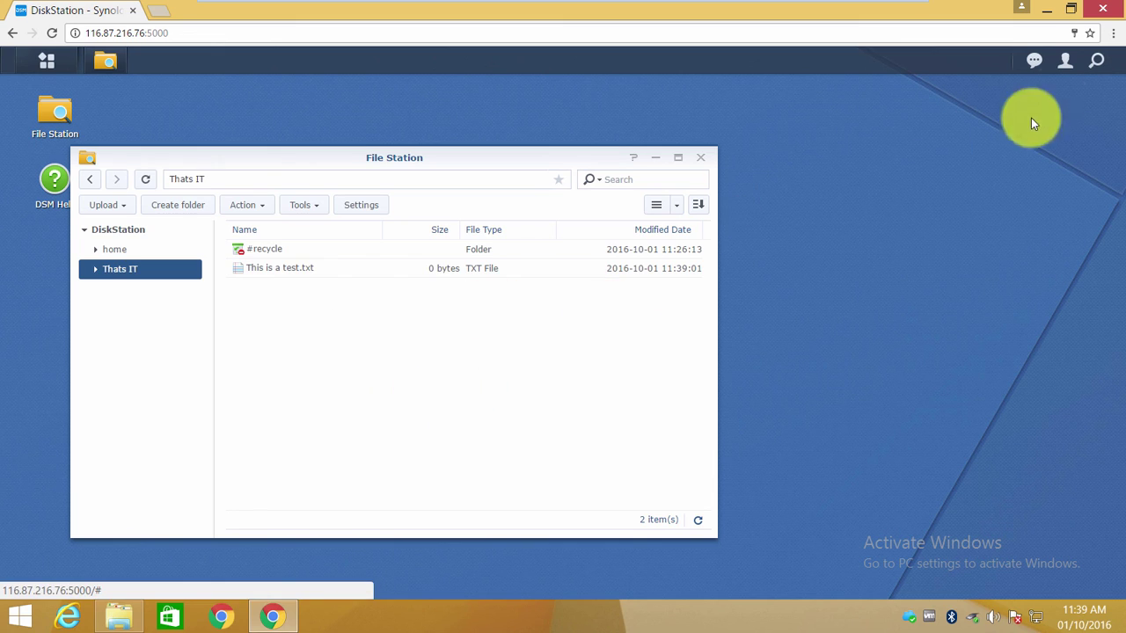
click(1065, 59)
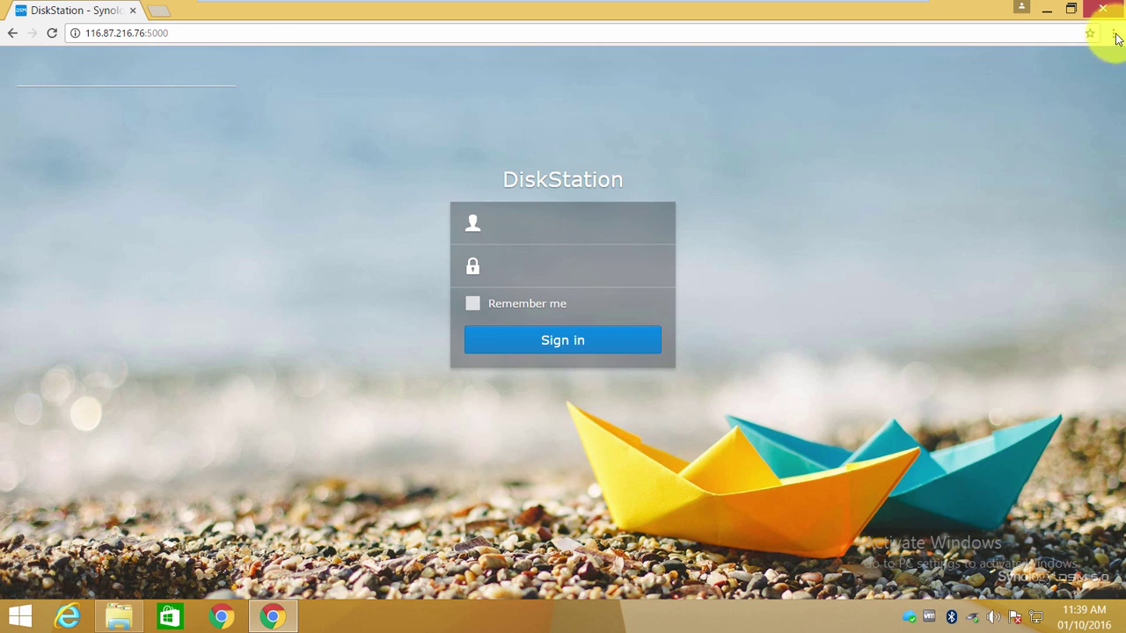
Step: Close the Chrome window and the synced-folder Explorer window
click(1107, 10)
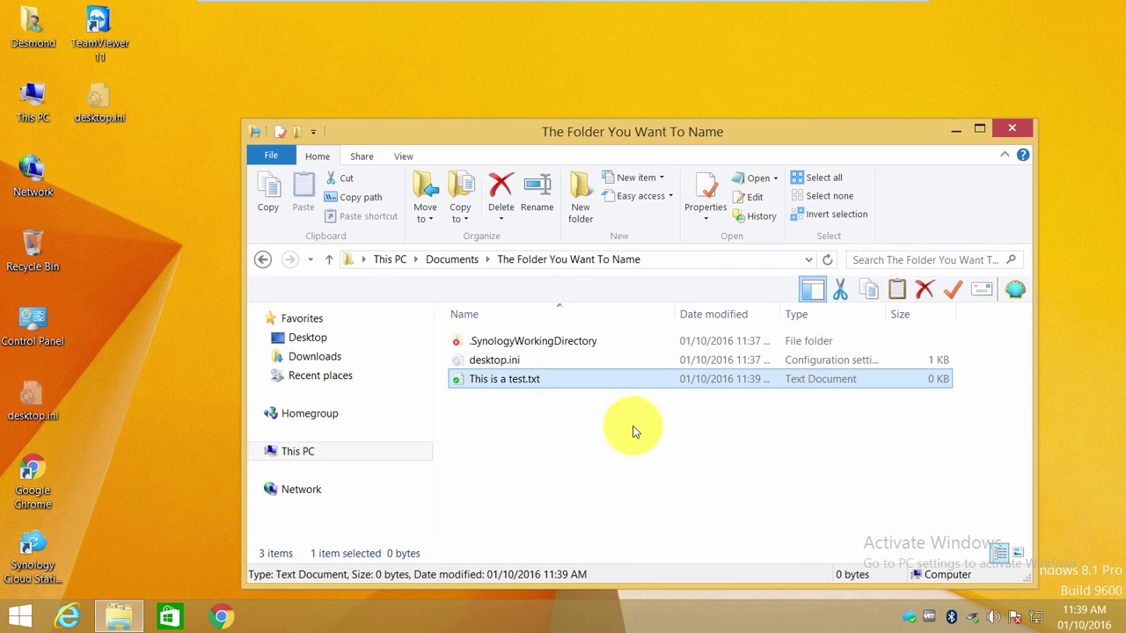
click(1011, 129)
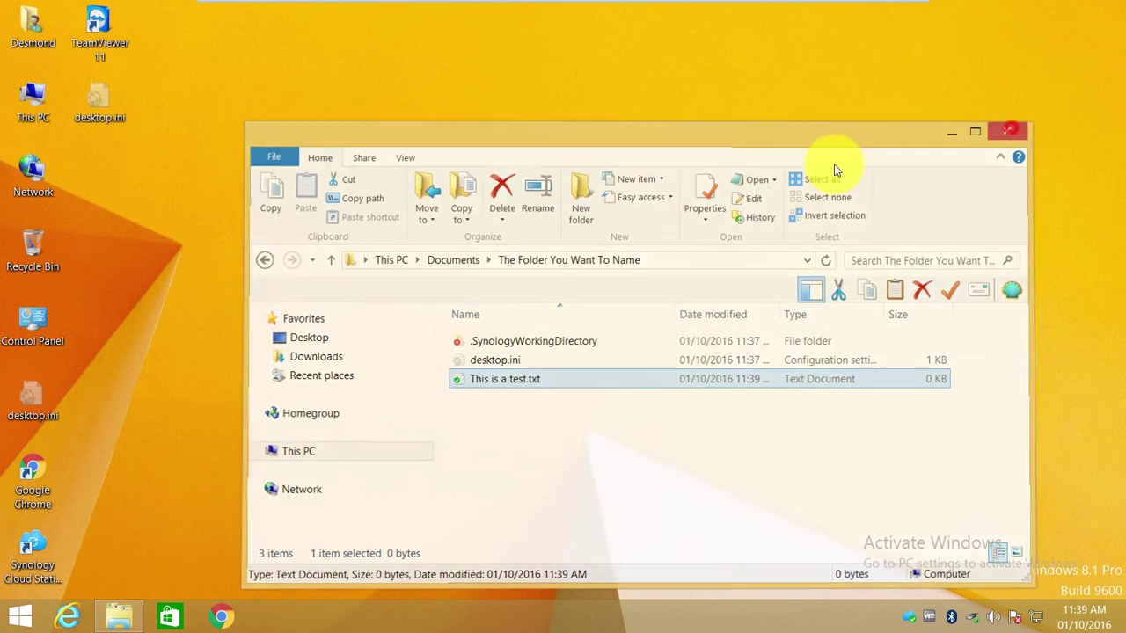